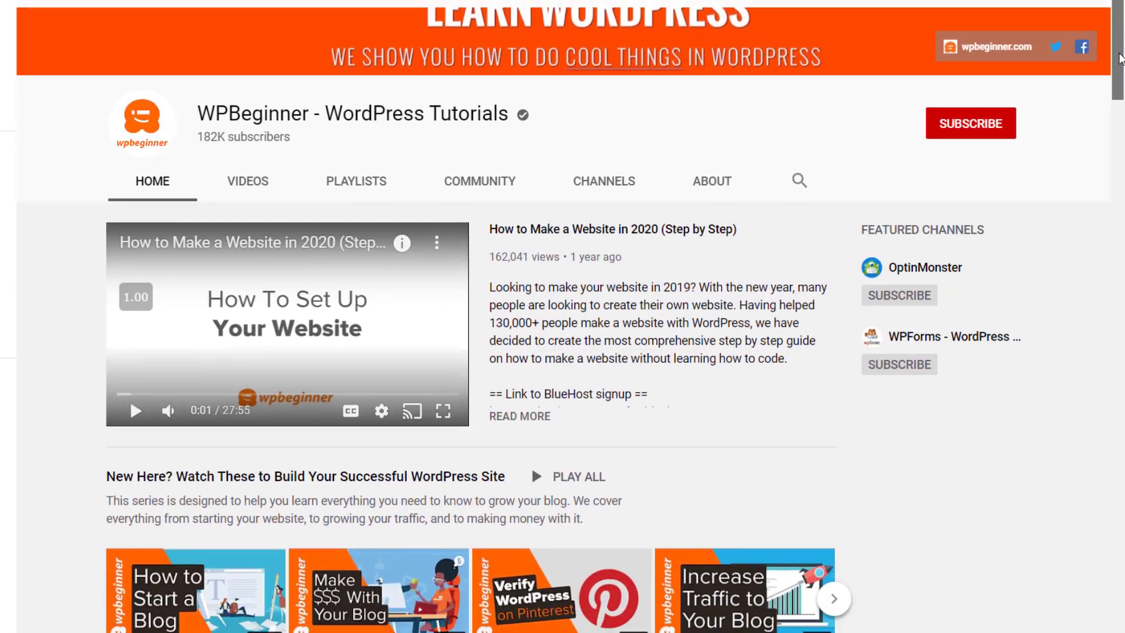
# - Scroll down the WPBeginner YouTube channel page before moving to the WordPress 5.8 About page
pyautogui.scroll(-5, 1118, 73)
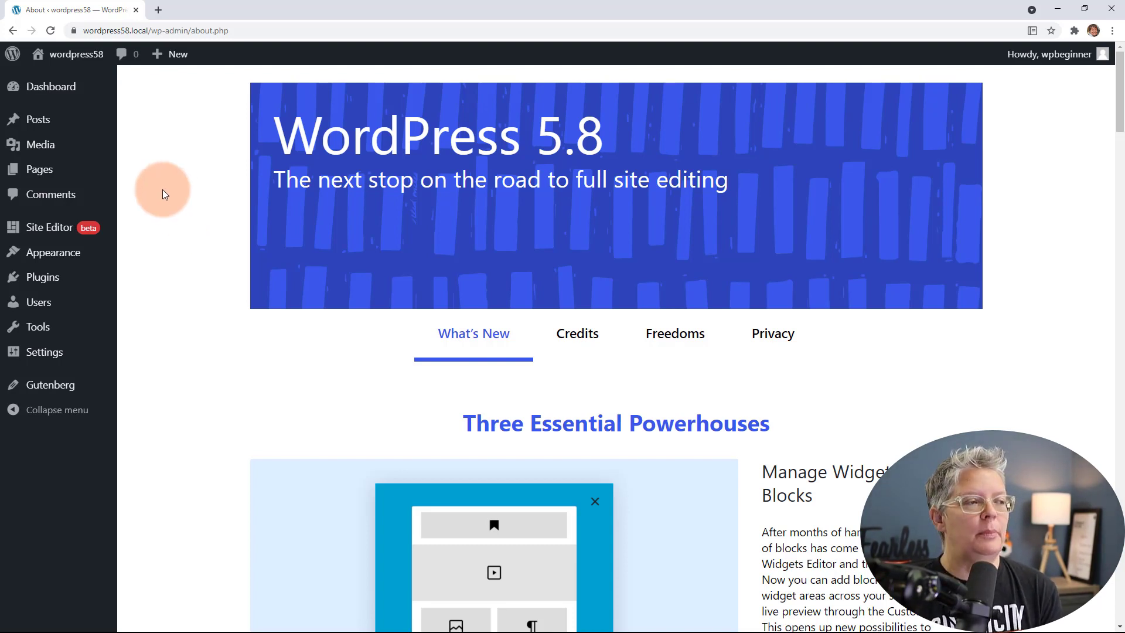
# - Create a new page titled 'WordPress 5.8' from All Pages
pyautogui.moveTo(64, 174)
pyautogui.click(146, 175)
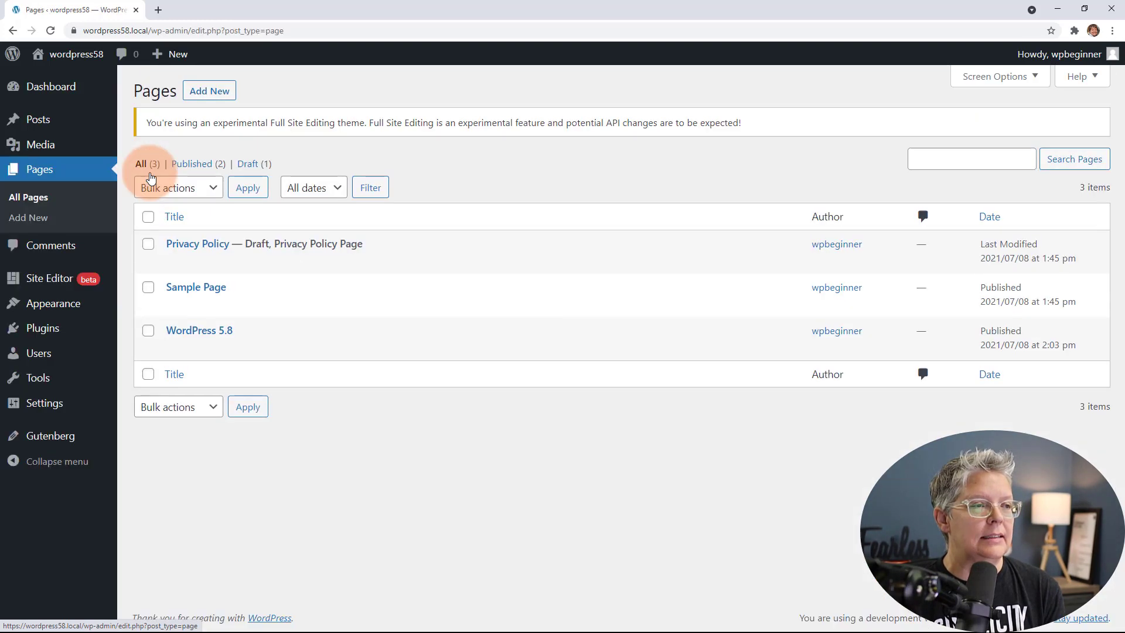
pyautogui.click(209, 91)
pyautogui.click(287, 165)
pyautogui.write('WordPress 5')
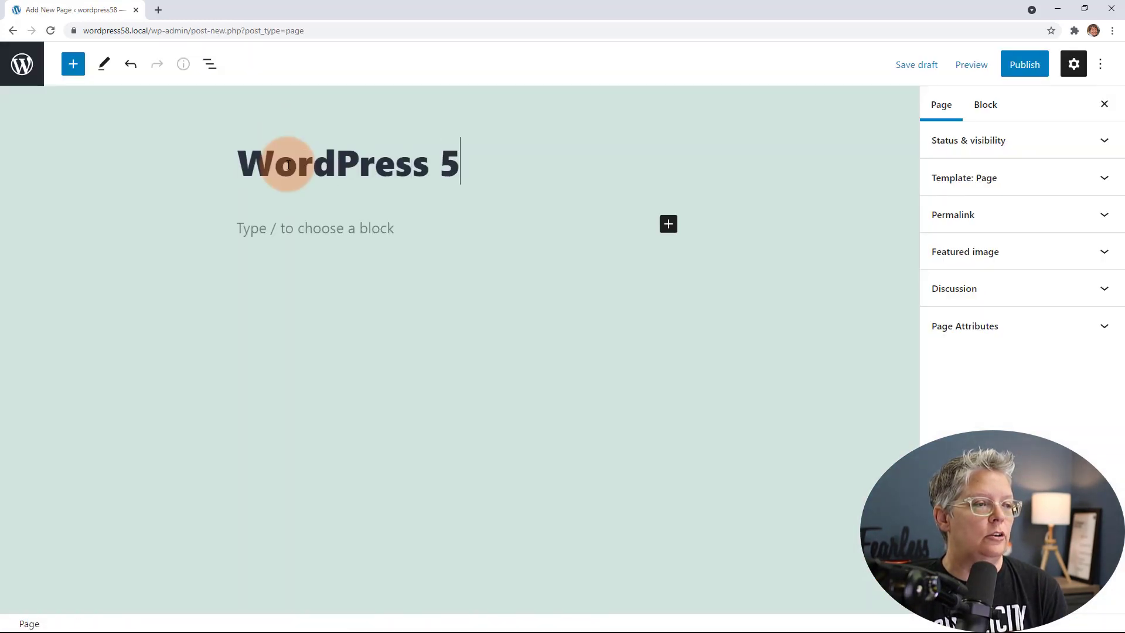
pyautogui.write('.8')
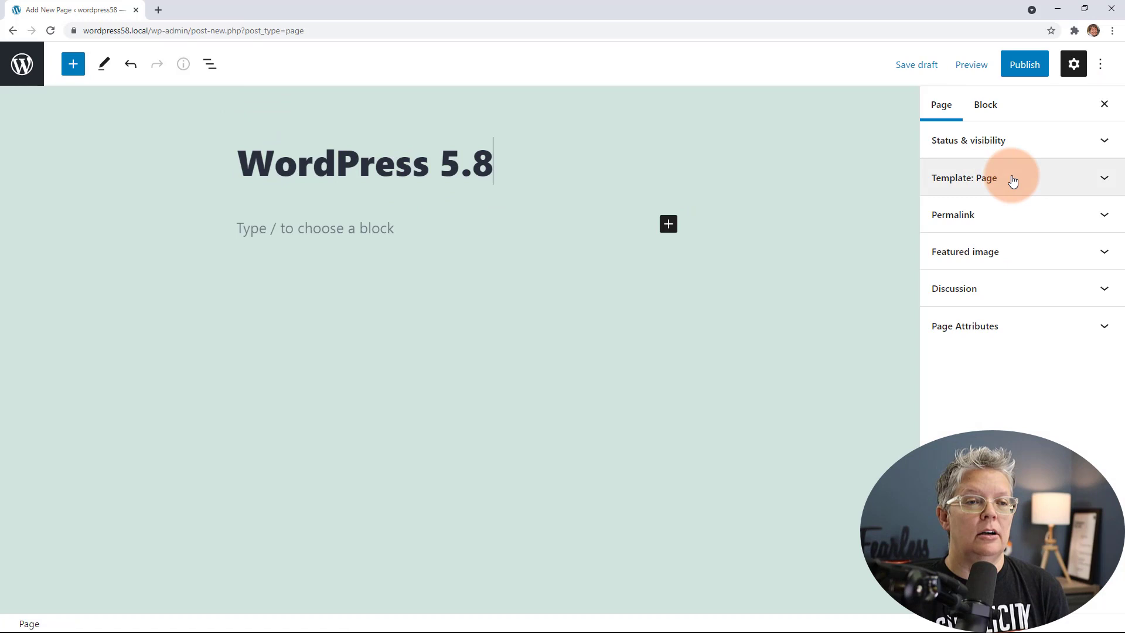
# - Keep Default template as the page template and open it for editing
pyautogui.click(1013, 181)
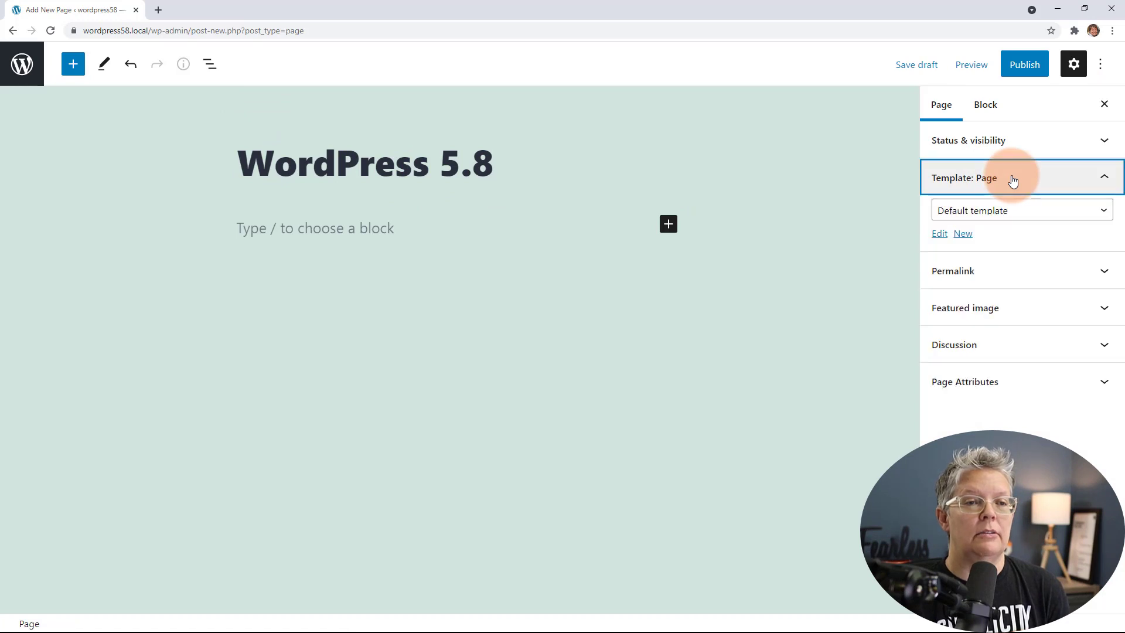
pyautogui.click(985, 212)
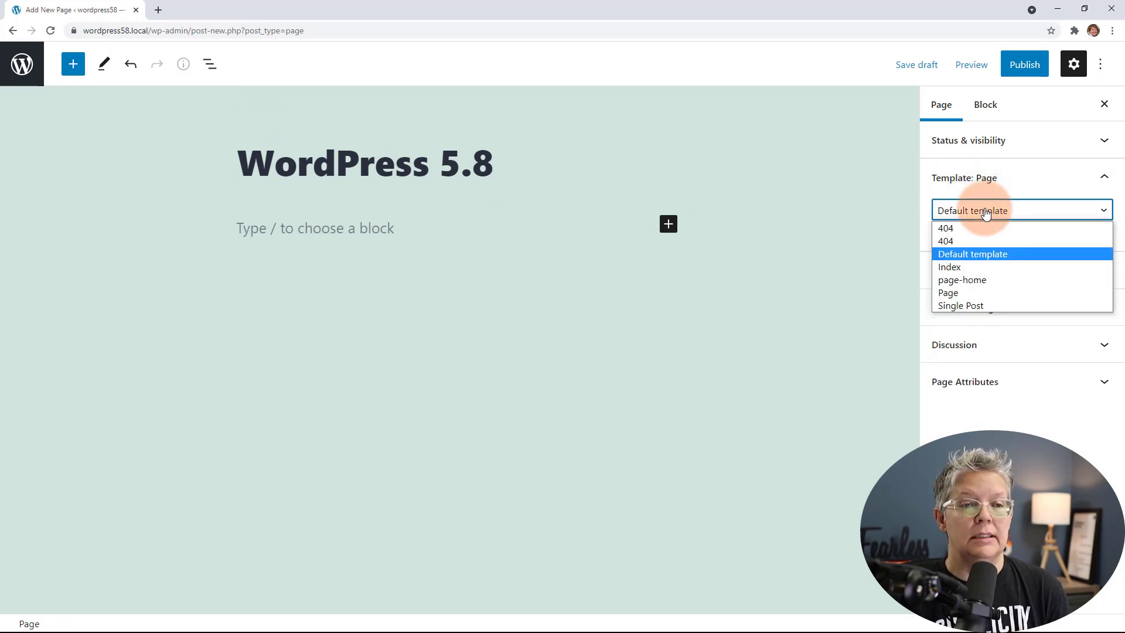
pyautogui.click(984, 212)
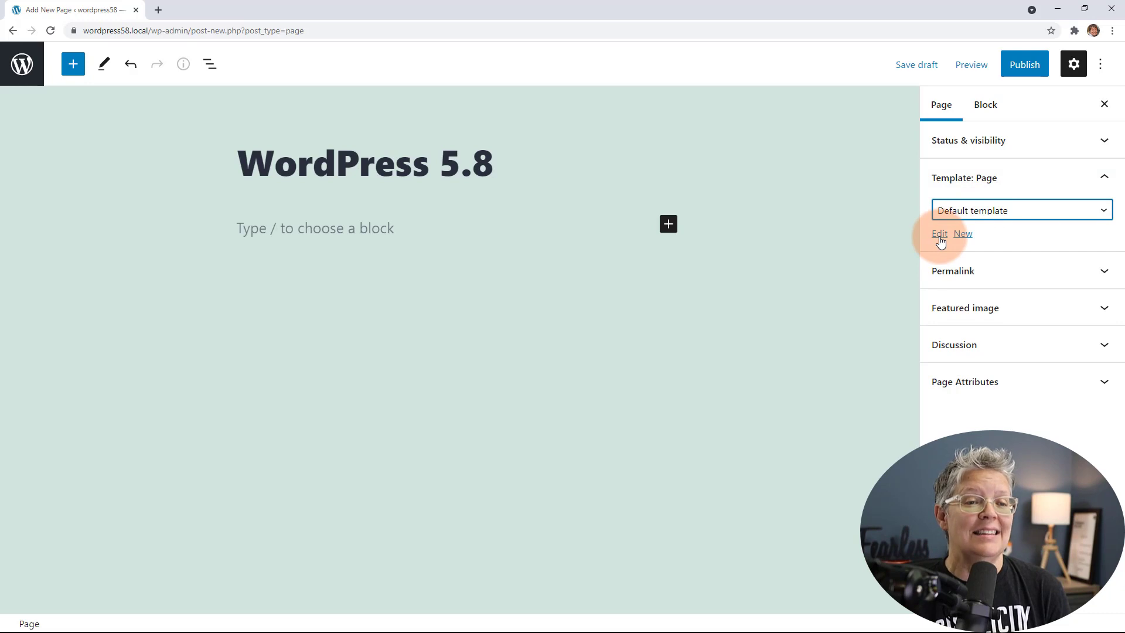
pyautogui.click(980, 212)
pyautogui.click(995, 211)
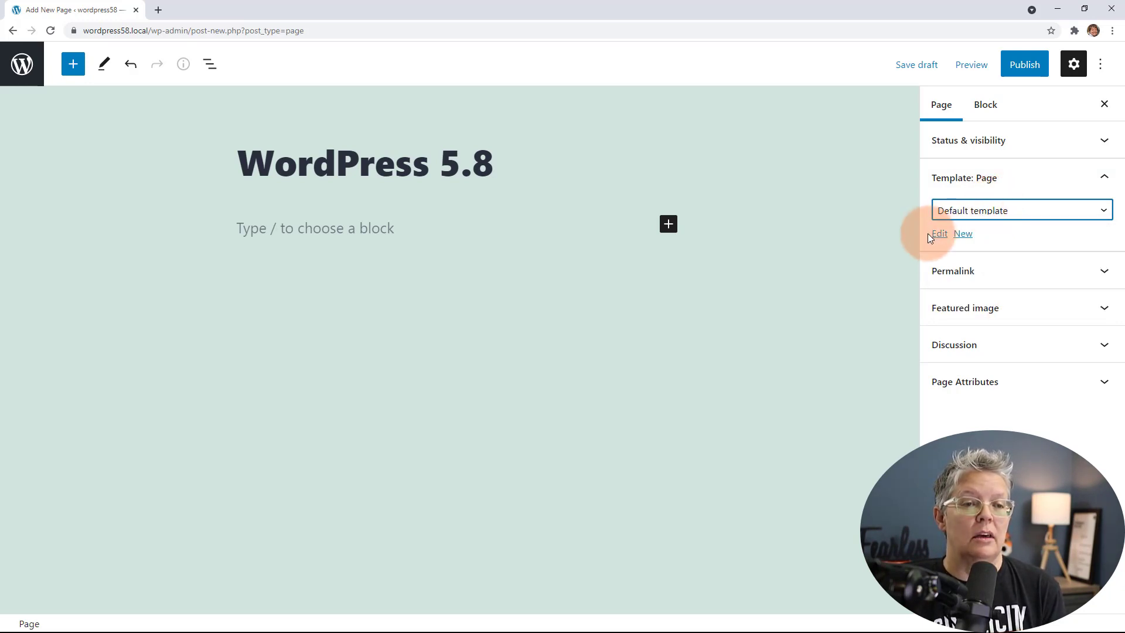
pyautogui.click(940, 234)
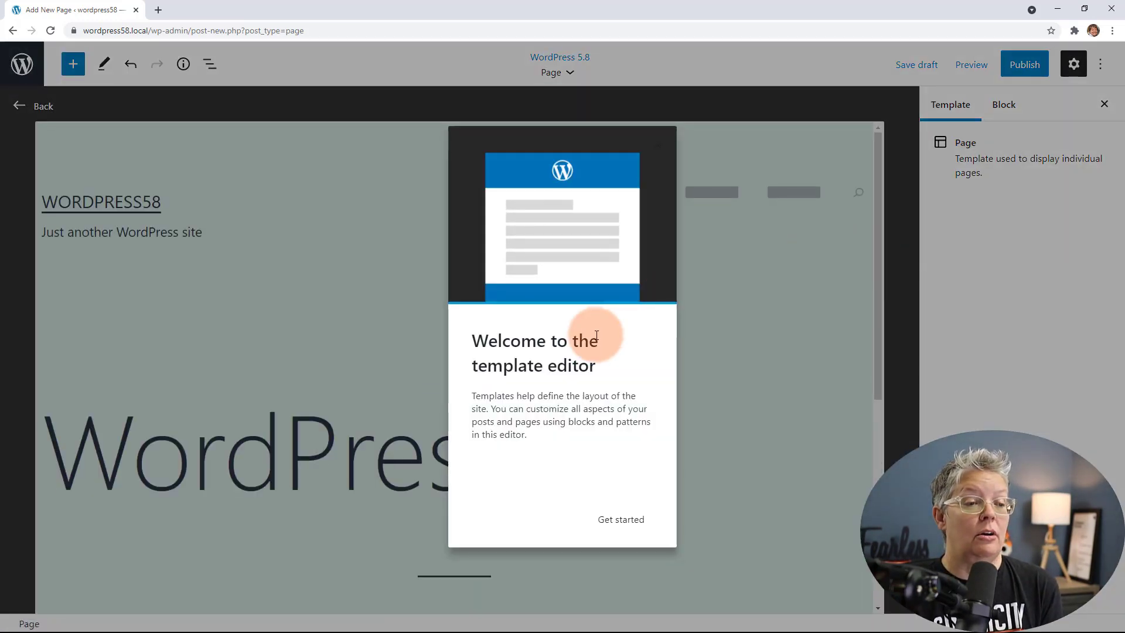
# - Close the template editor welcome dialog, select the Header block and view its Transform options
pyautogui.click(631, 522)
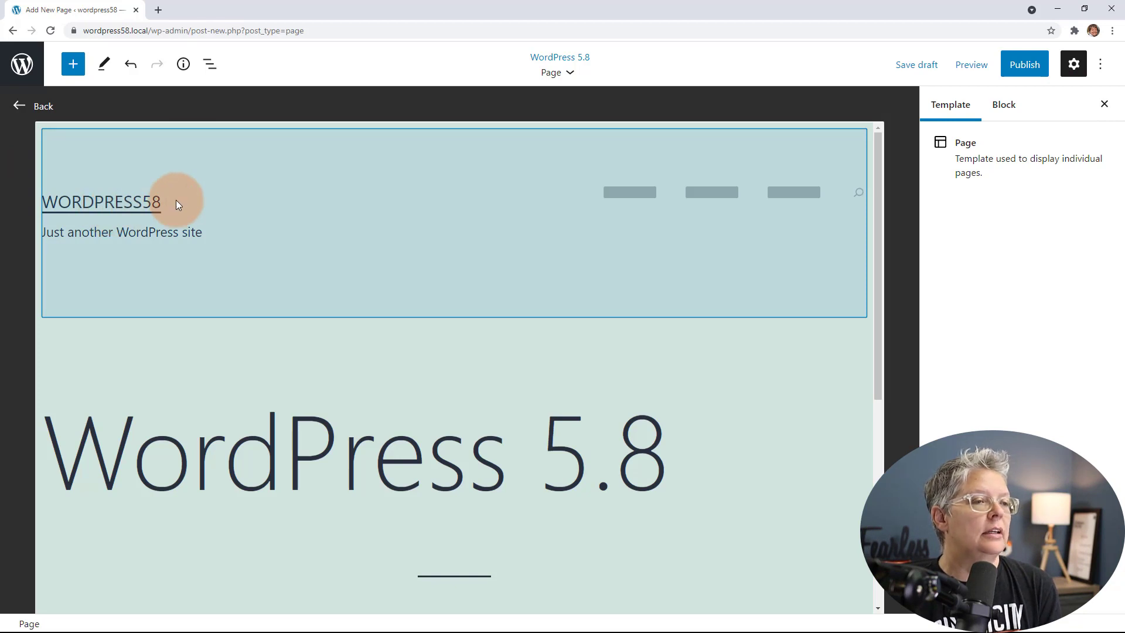
pyautogui.click(233, 242)
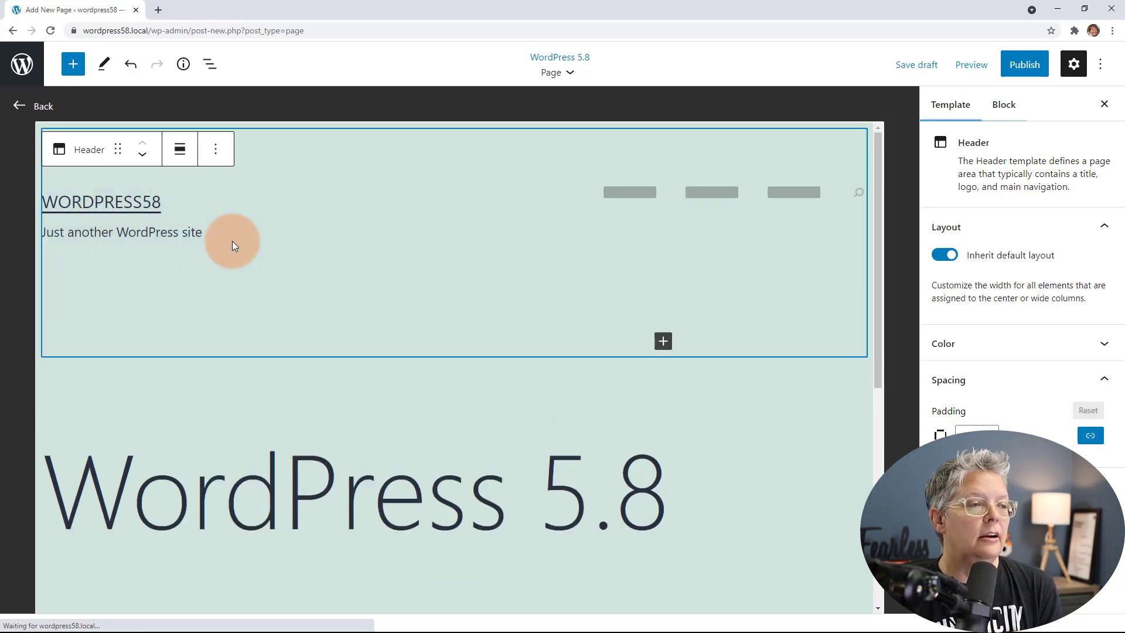
pyautogui.click(87, 154)
# - Close the header's transform menu and browse the block inserter down to the Theme blocks
pyautogui.click(87, 154)
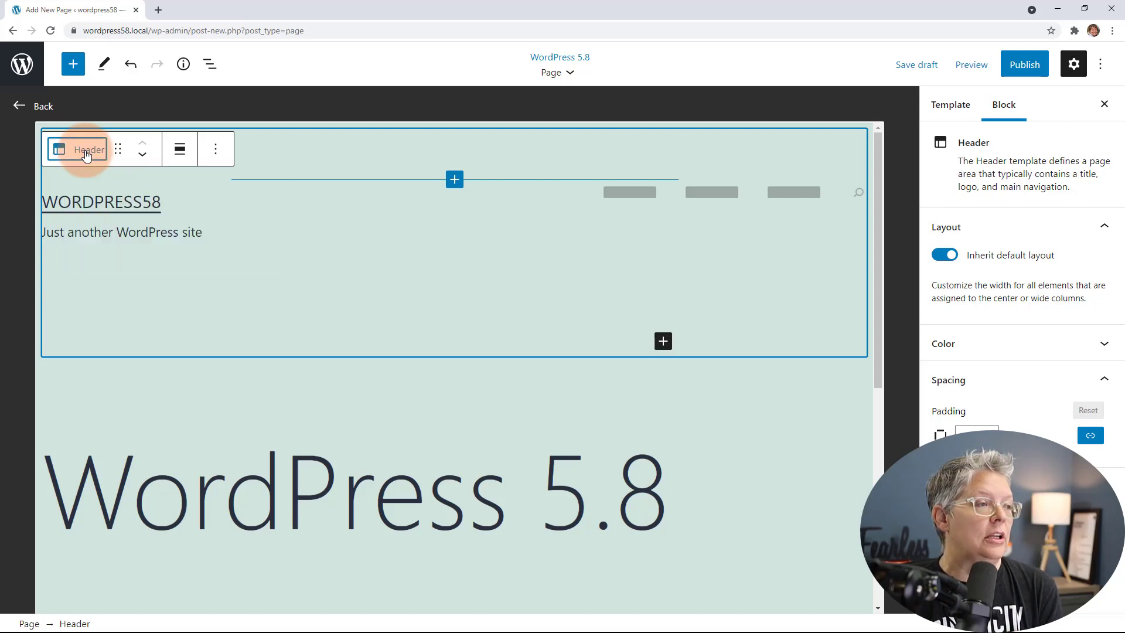
pyautogui.click(71, 71)
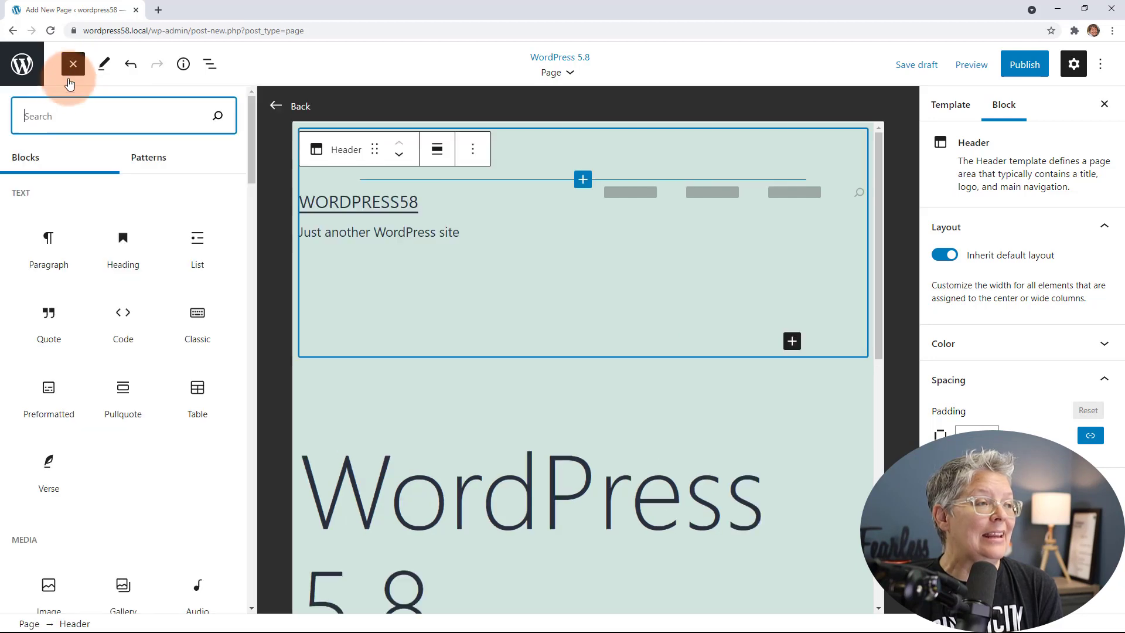
pyautogui.moveTo(126, 282)
pyautogui.moveTo(123, 306)
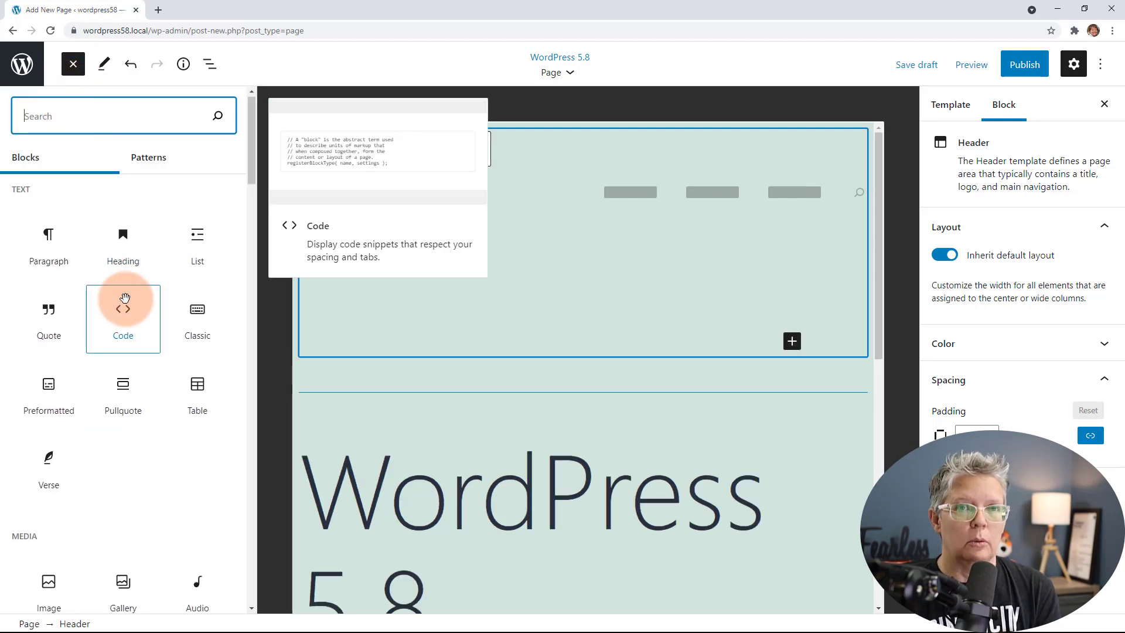
pyautogui.scroll(-2, 123, 305)
pyautogui.scroll(-14, 124, 297)
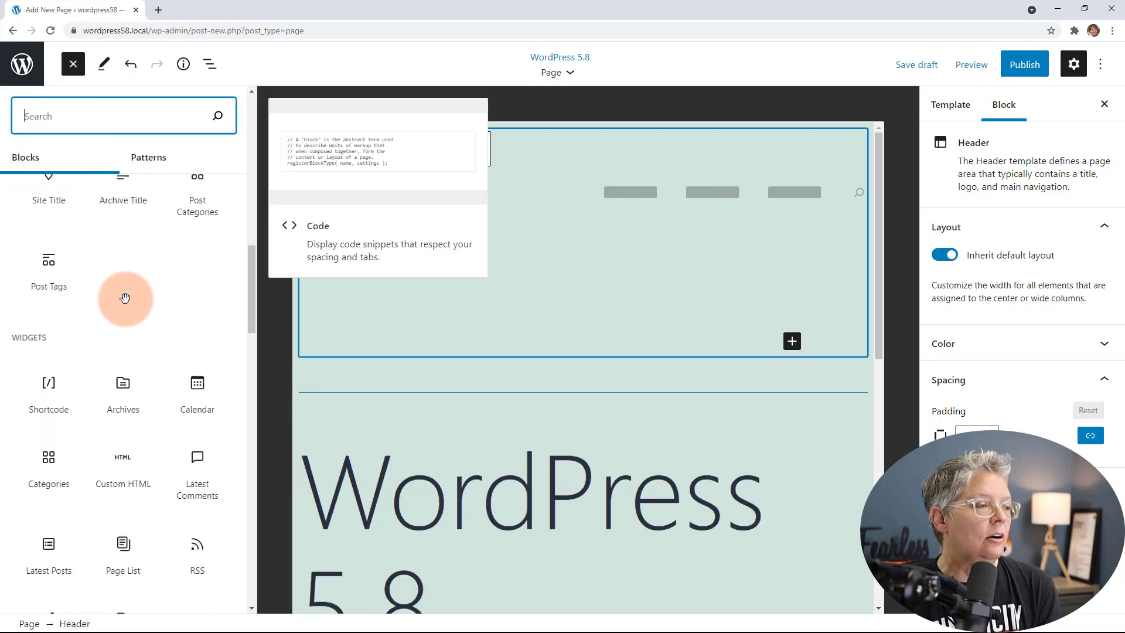
pyautogui.scroll(-8, 125, 300)
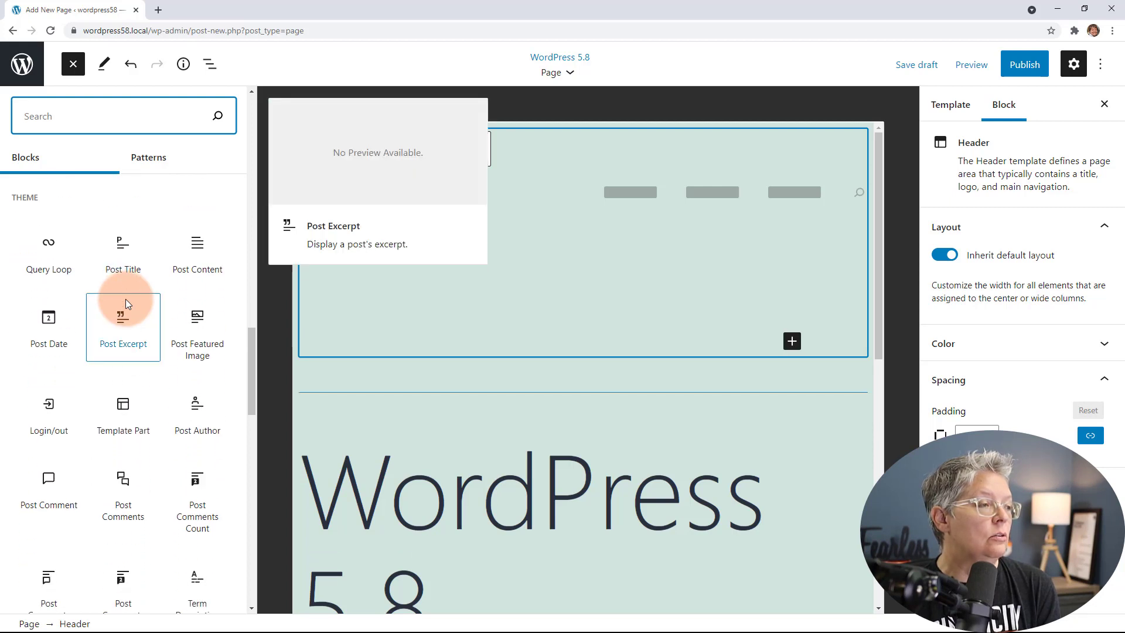
pyautogui.scroll(-1, 125, 299)
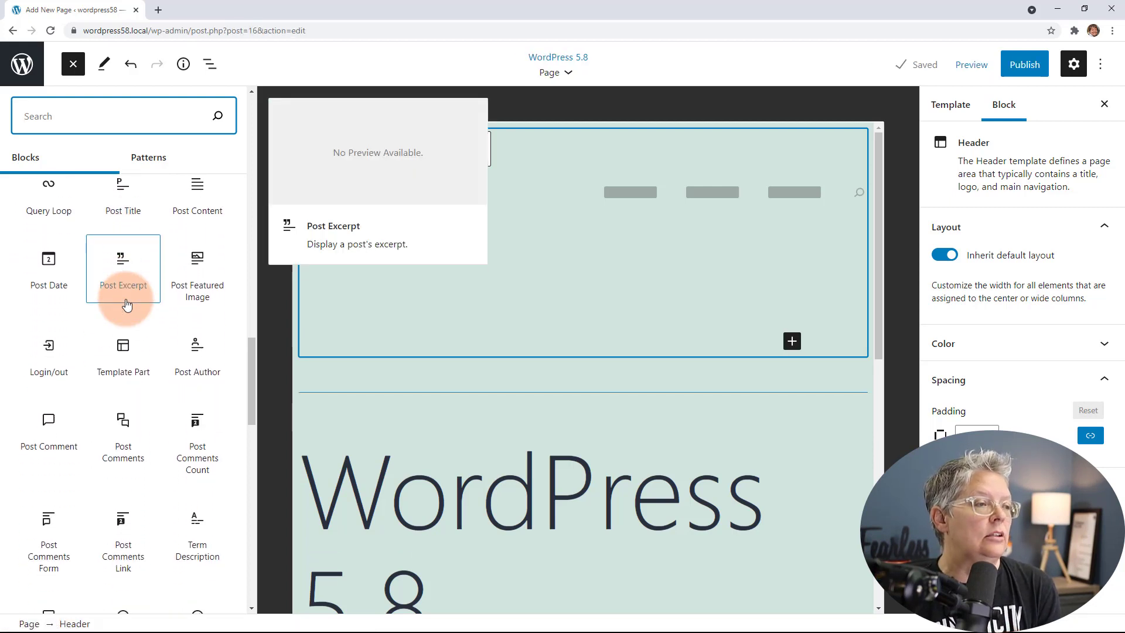
pyautogui.moveTo(51, 208)
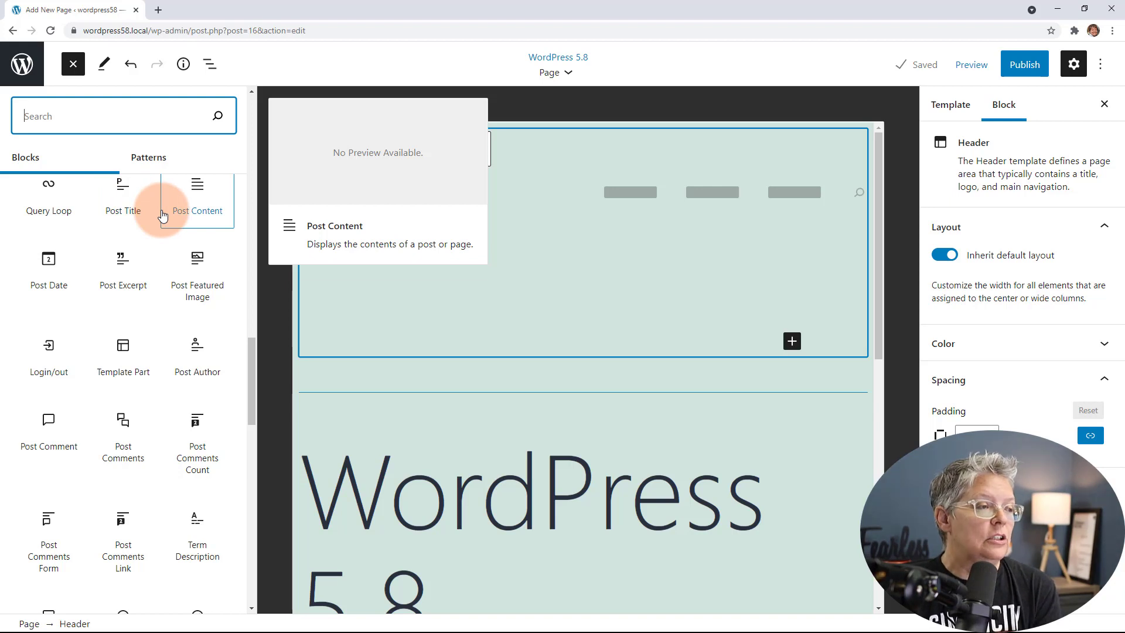
pyautogui.scroll(-2, 188, 317)
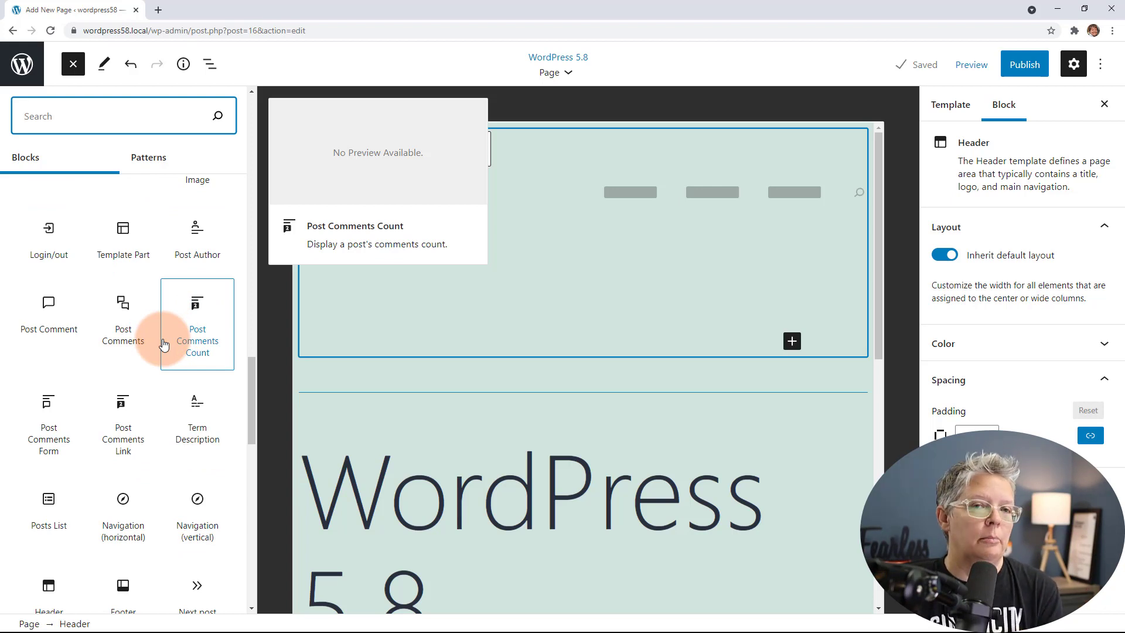
pyautogui.scroll(-2, 153, 357)
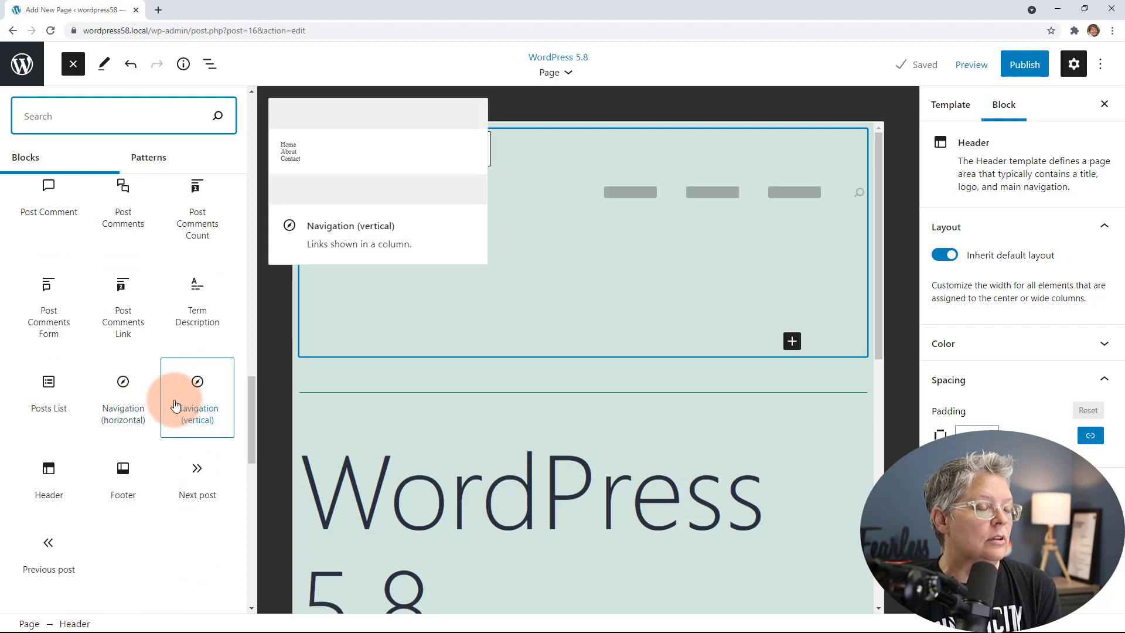
# - Insert a Navigation (vertical) block into the header and select it
pyautogui.click(172, 408)
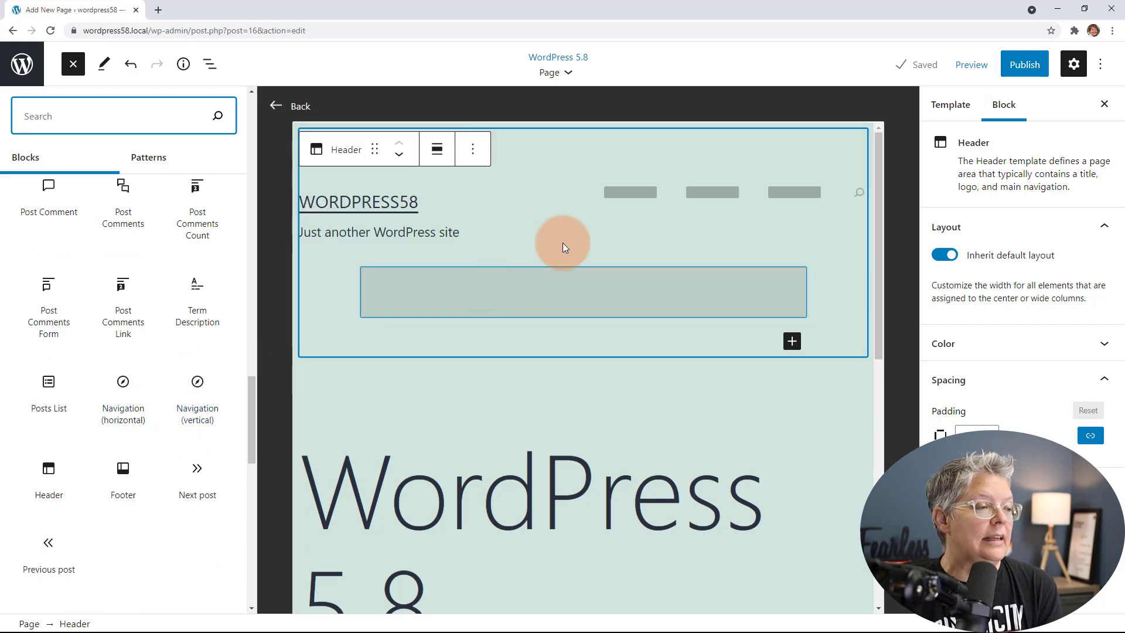
pyautogui.click(649, 197)
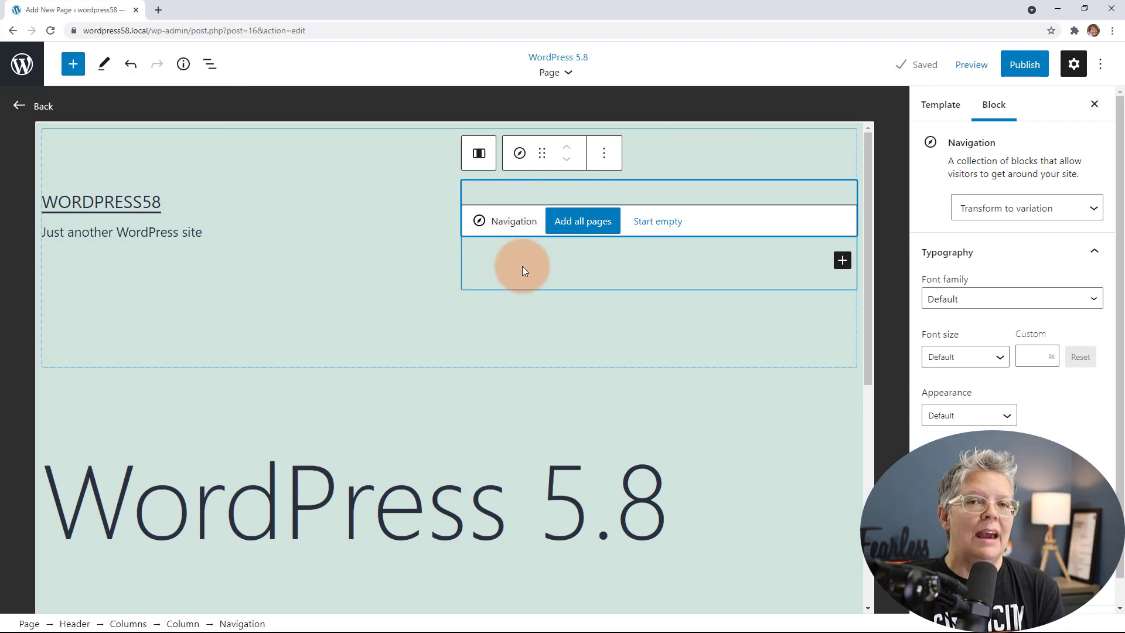
pyautogui.scroll(-7, 551, 304)
# - Inspect the footer's blocks, including the e-mail link and spacer, then deselect
pyautogui.click(347, 404)
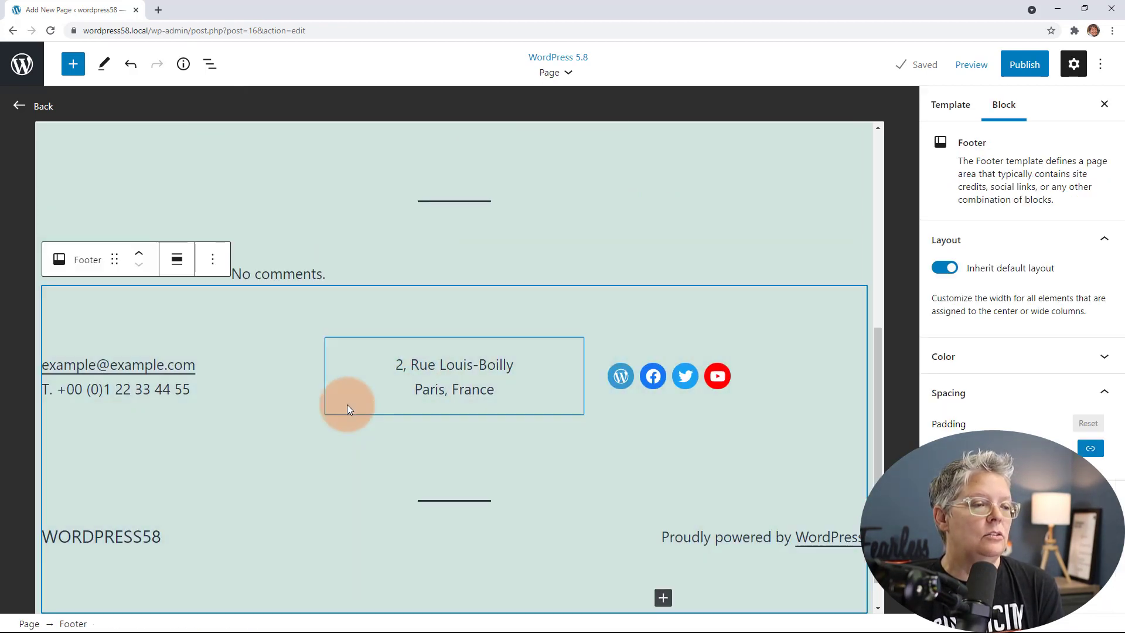
pyautogui.click(201, 368)
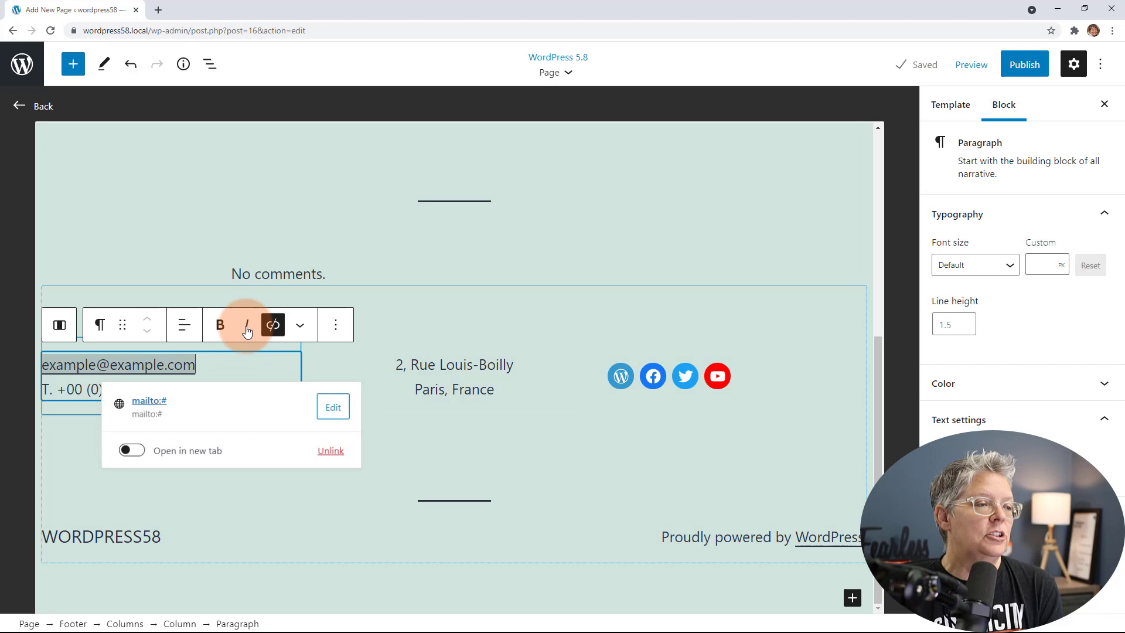
pyautogui.click(410, 330)
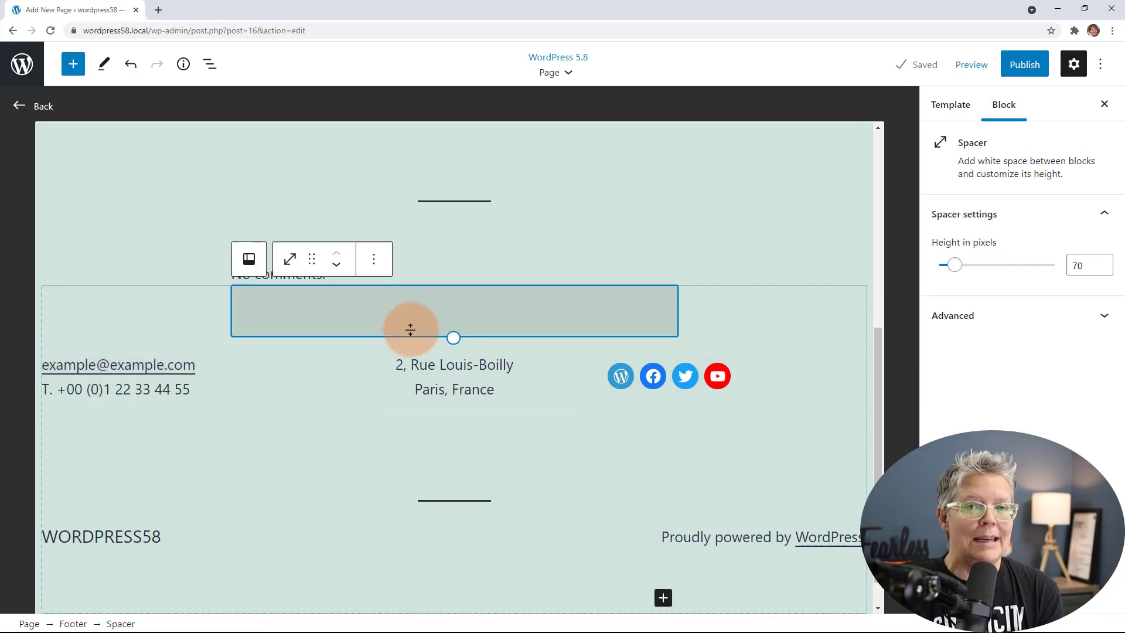
pyautogui.scroll(-1, 405, 379)
pyautogui.scroll(-1, 405, 380)
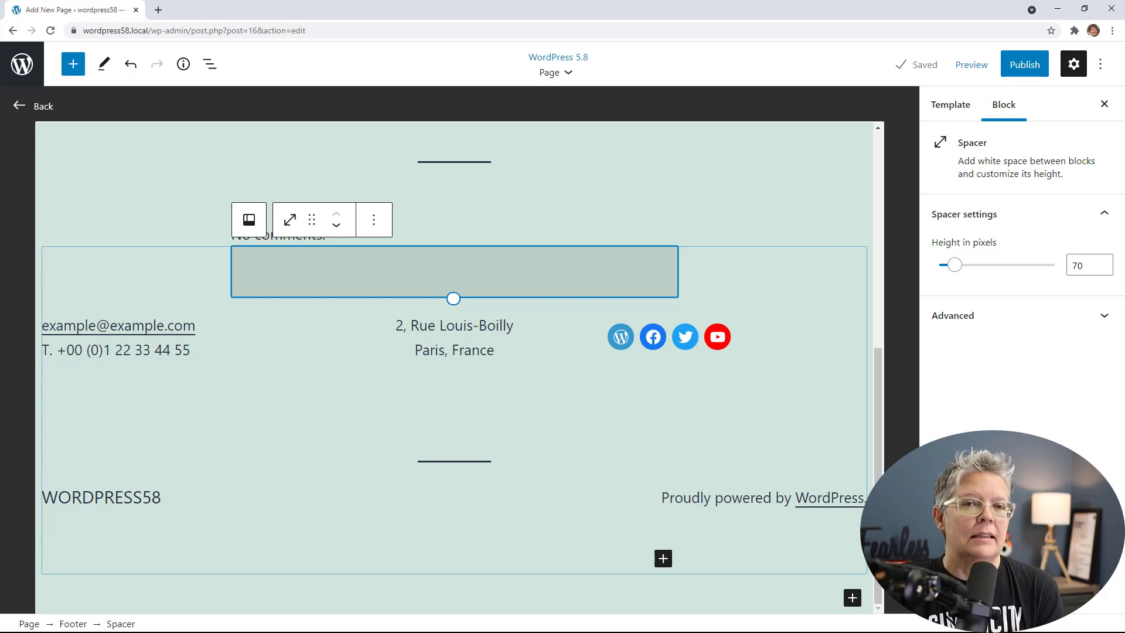
pyautogui.click(899, 310)
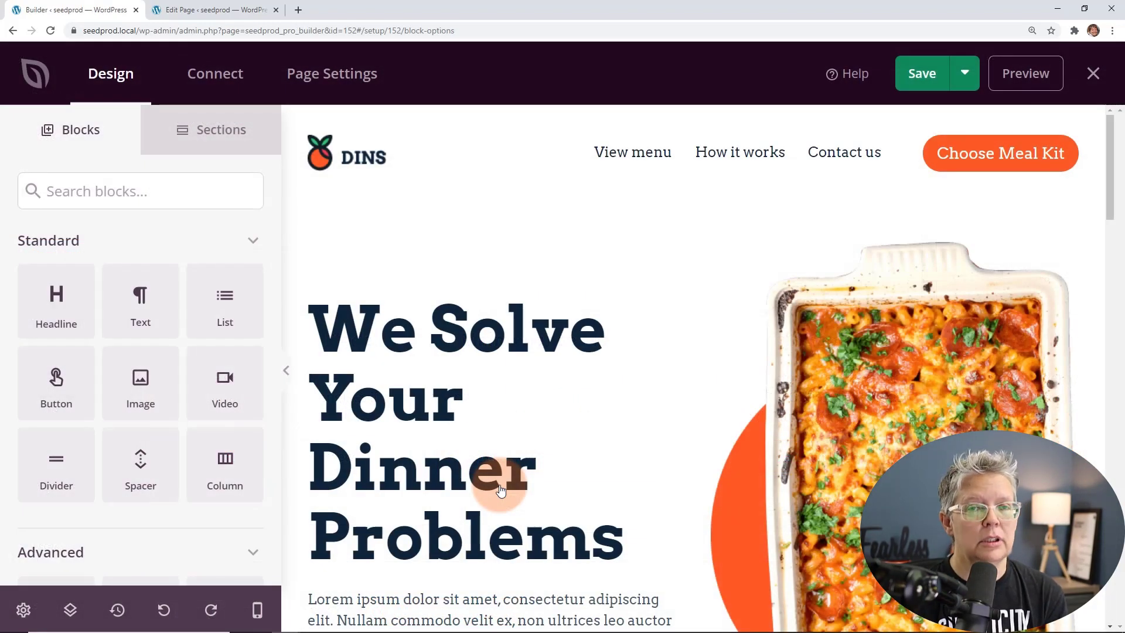
pyautogui.scroll(-6, 501, 491)
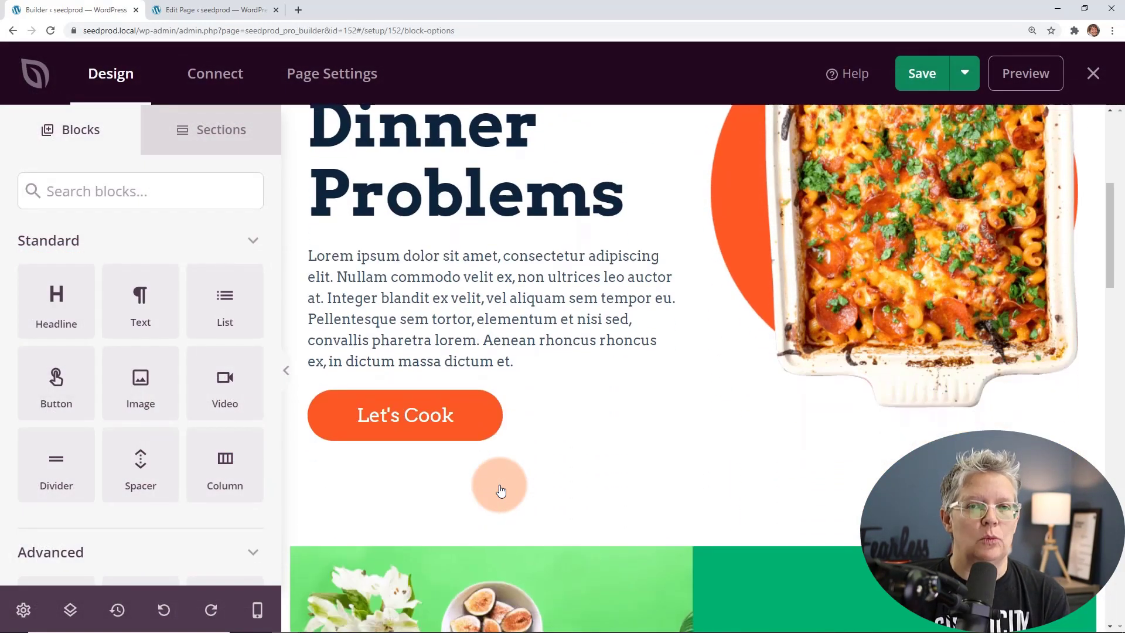
pyautogui.scroll(-5, 501, 490)
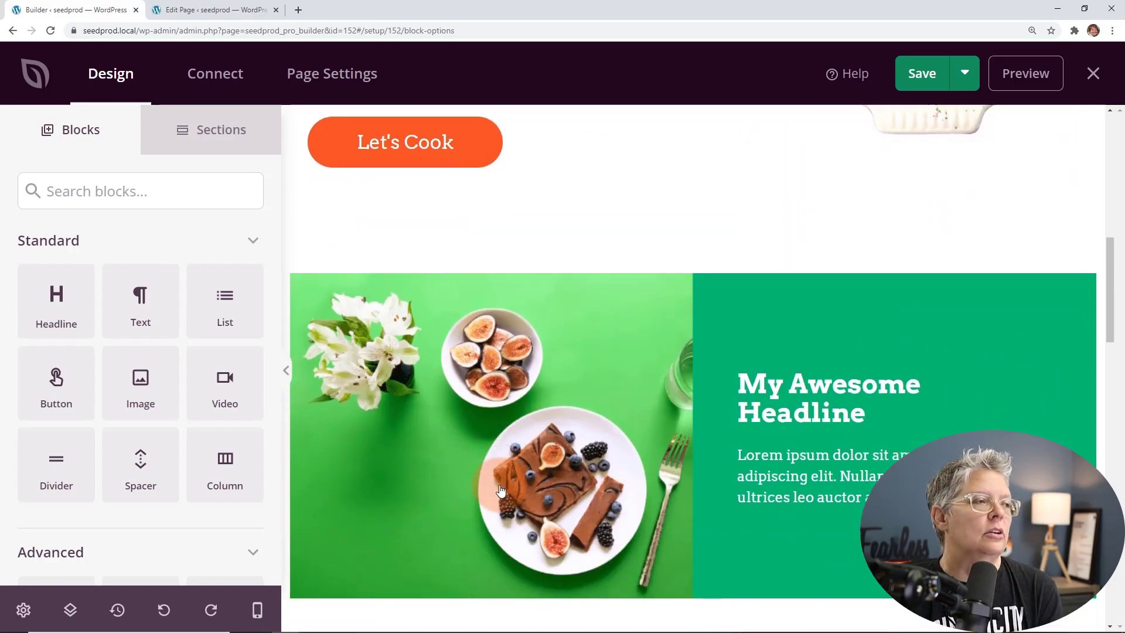
pyautogui.scroll(-3, 501, 491)
pyautogui.scroll(13, 500, 491)
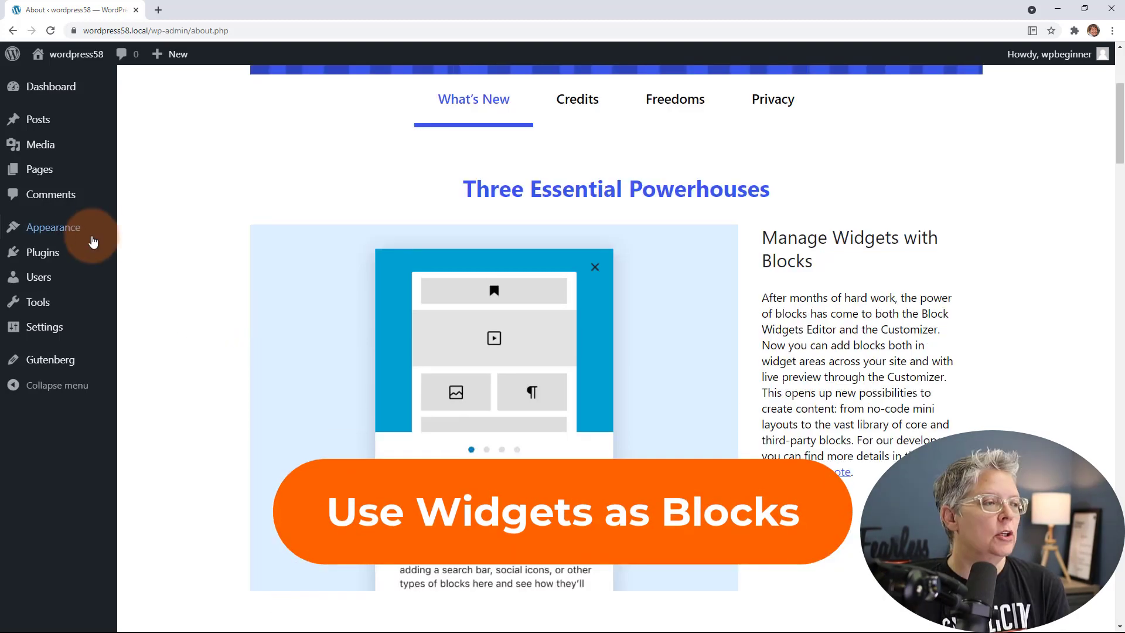
# - Open the Widgets screen, dismiss the welcome guide, and inspect the Recent Posts and Recent Comments legacy widgets
pyautogui.moveTo(68, 231)
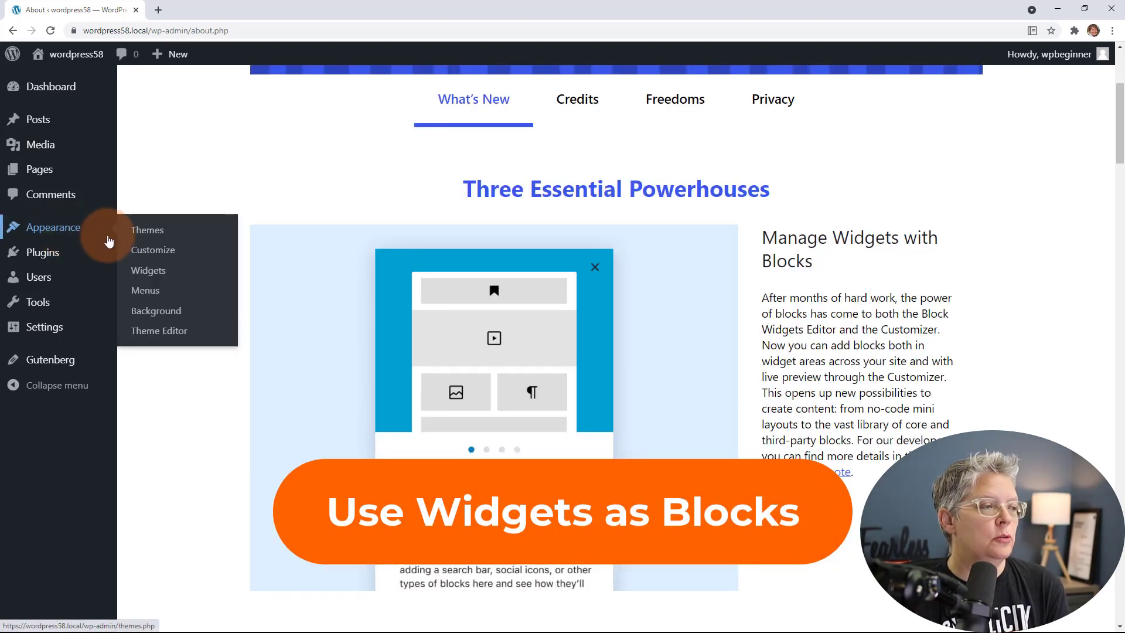
pyautogui.click(150, 271)
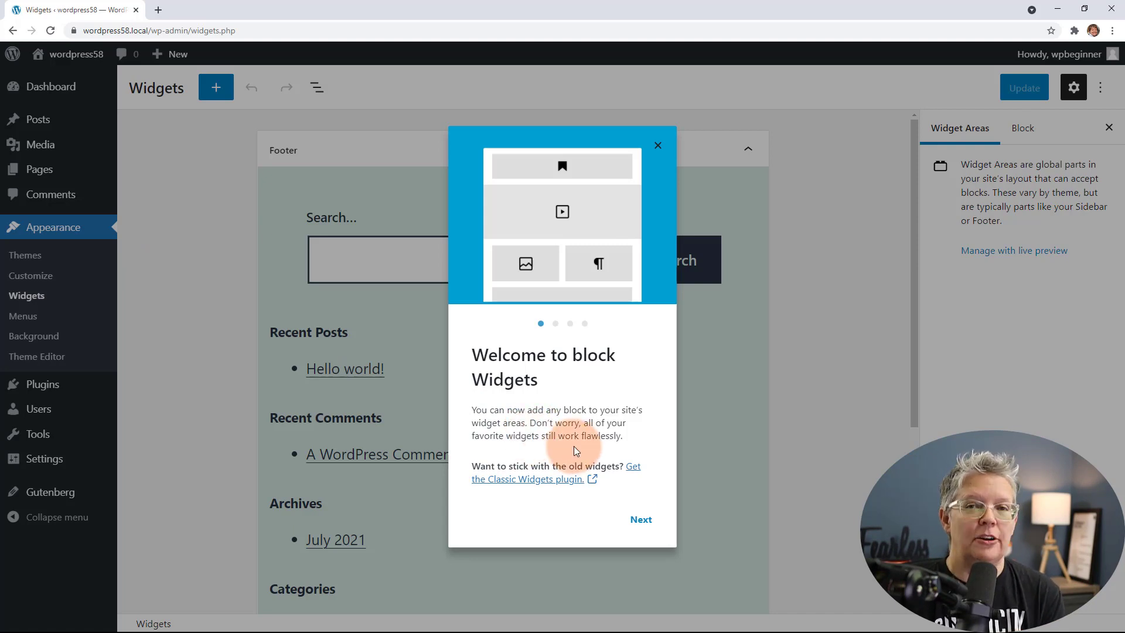
pyautogui.press('Escape')
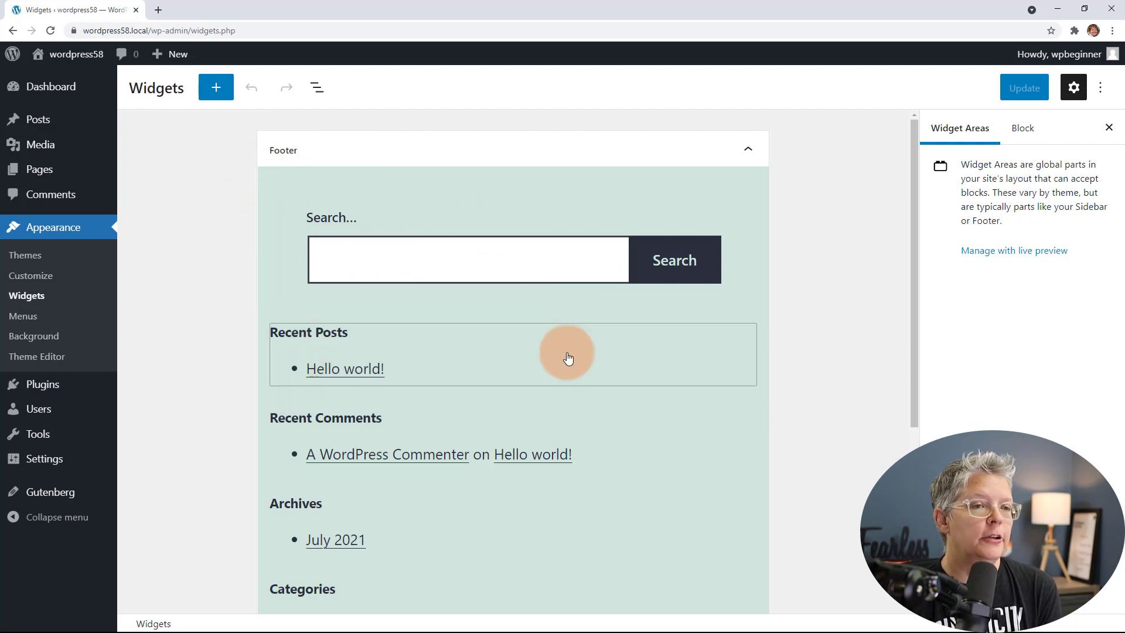
pyautogui.click(567, 357)
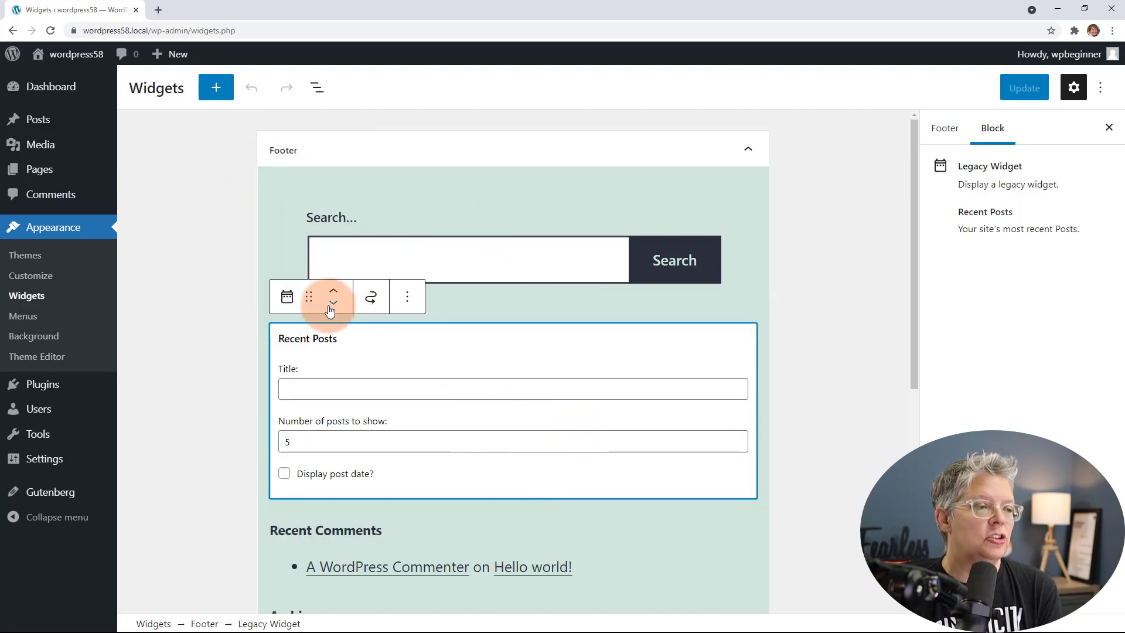
pyautogui.click(287, 297)
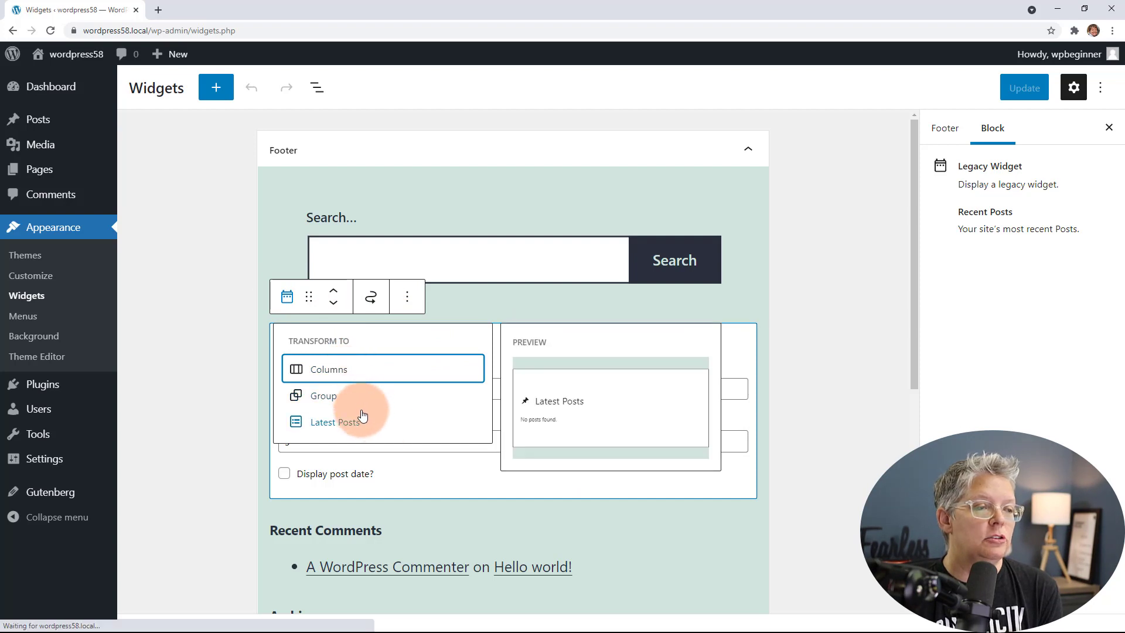
pyautogui.click(617, 533)
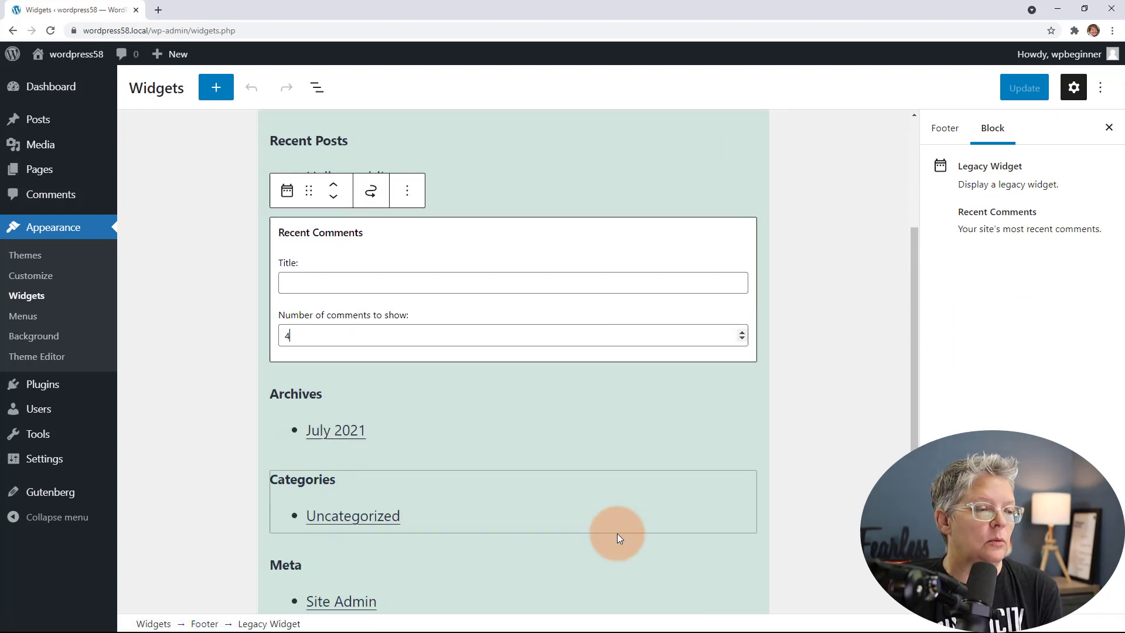
pyautogui.scroll(-4, 617, 533)
pyautogui.scroll(8, 617, 533)
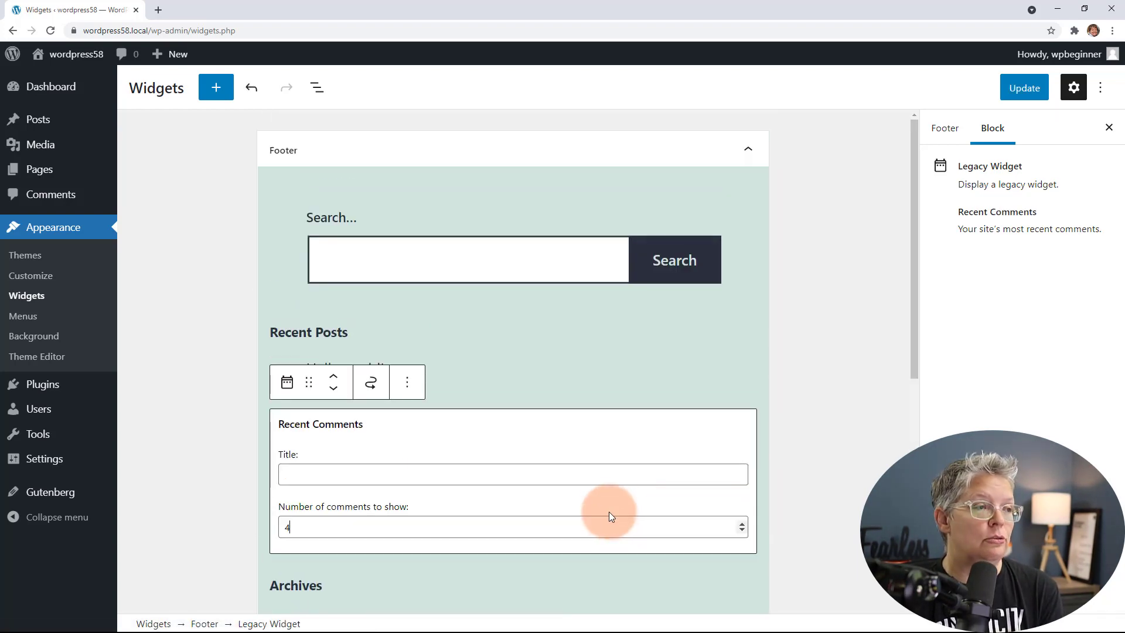
# - Remove the Archives widget from the Footer area and add an empty paragraph above Recent Posts
pyautogui.click(739, 145)
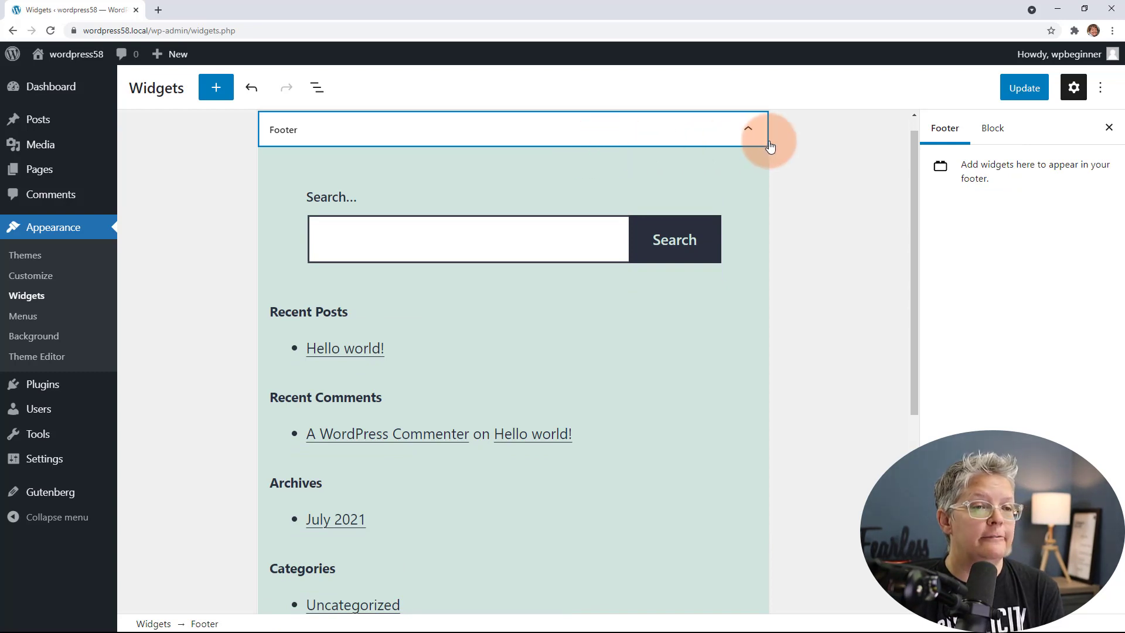
pyautogui.scroll(-4, 744, 219)
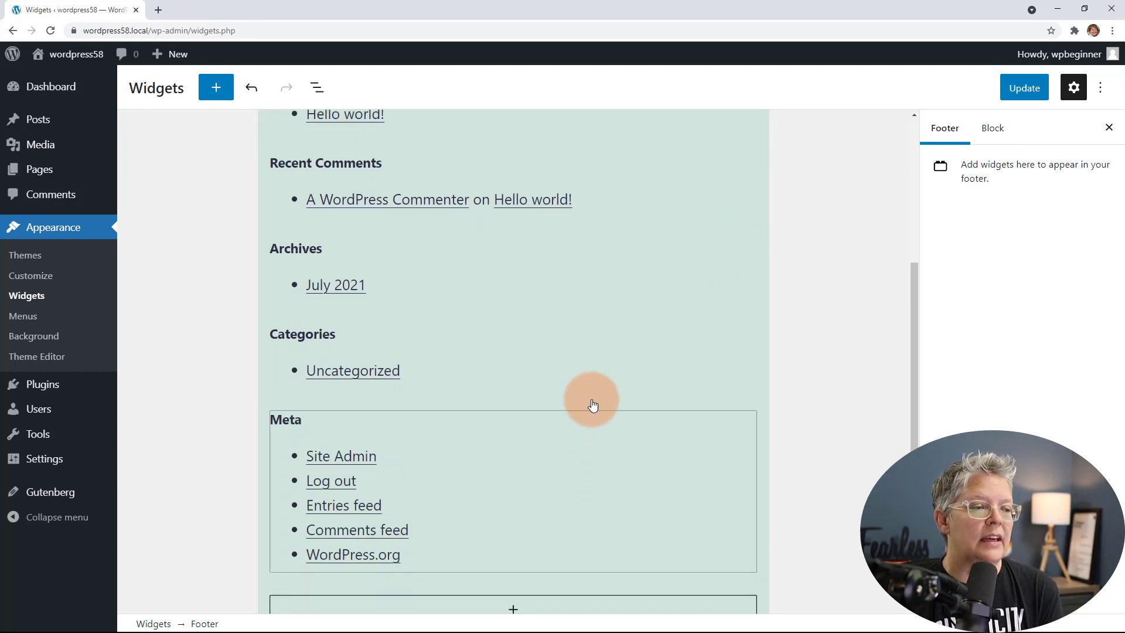
pyautogui.click(615, 271)
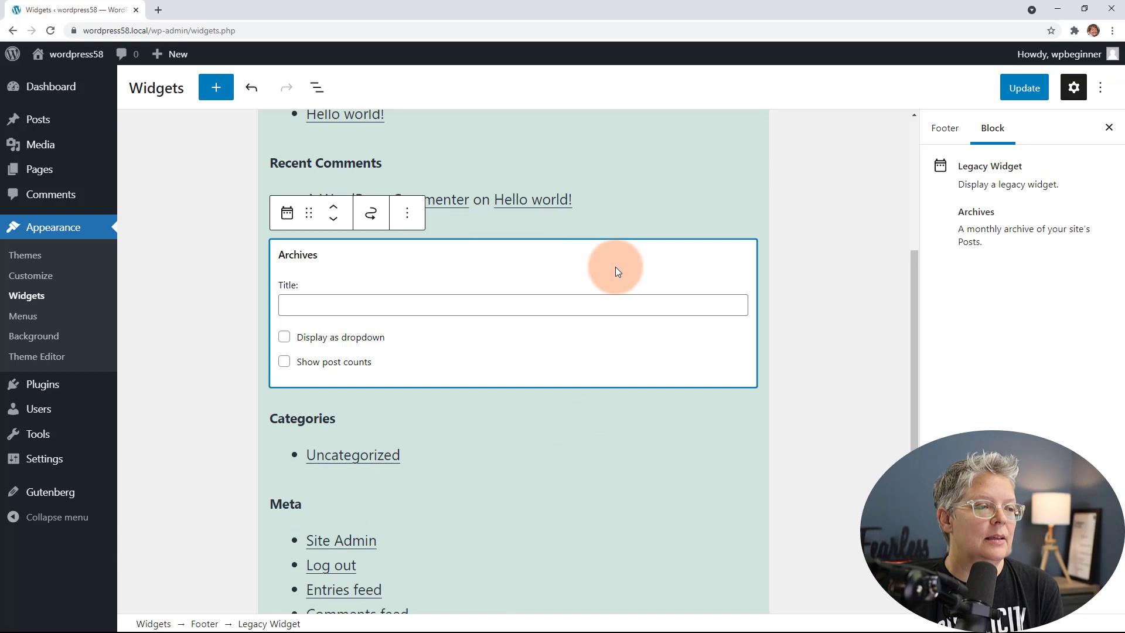
pyautogui.click(407, 212)
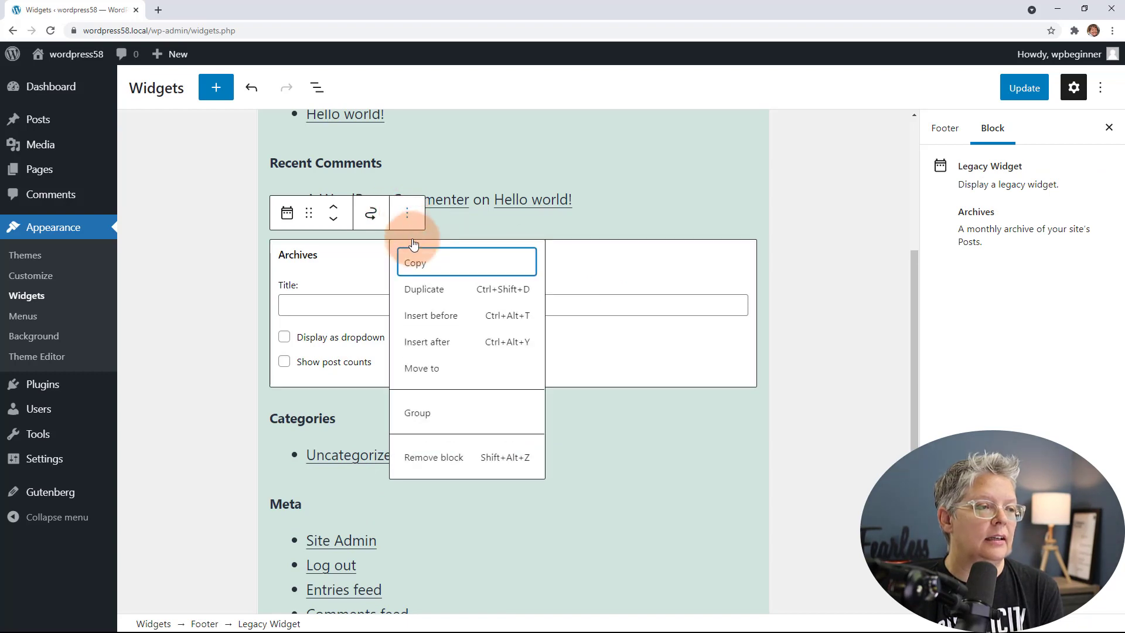
pyautogui.click(465, 467)
pyautogui.click(760, 149)
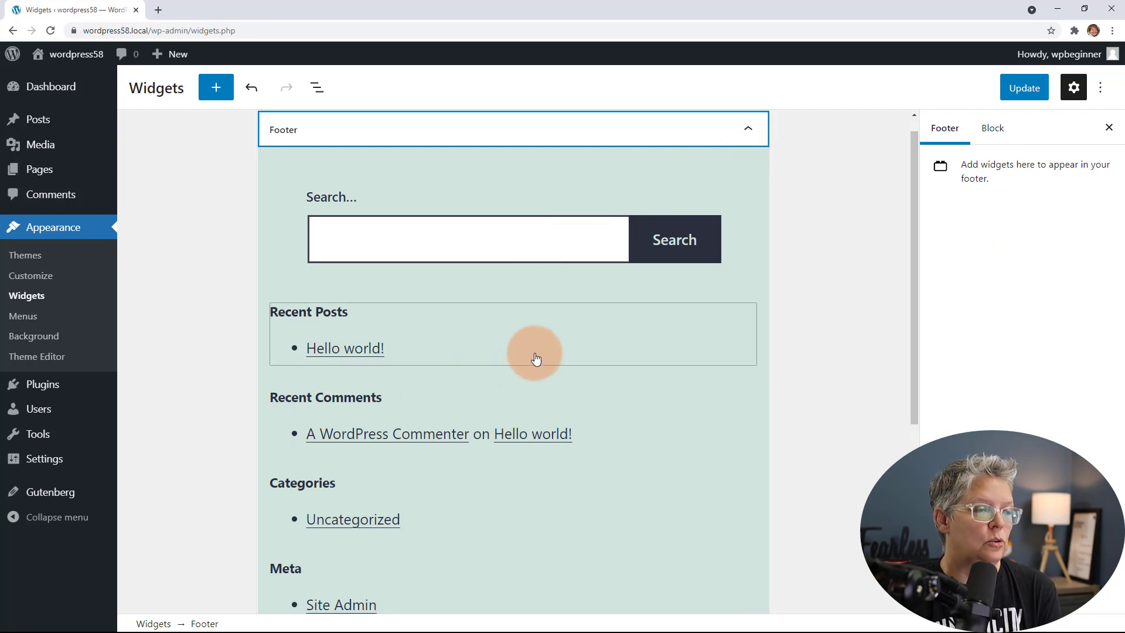
pyautogui.click(536, 358)
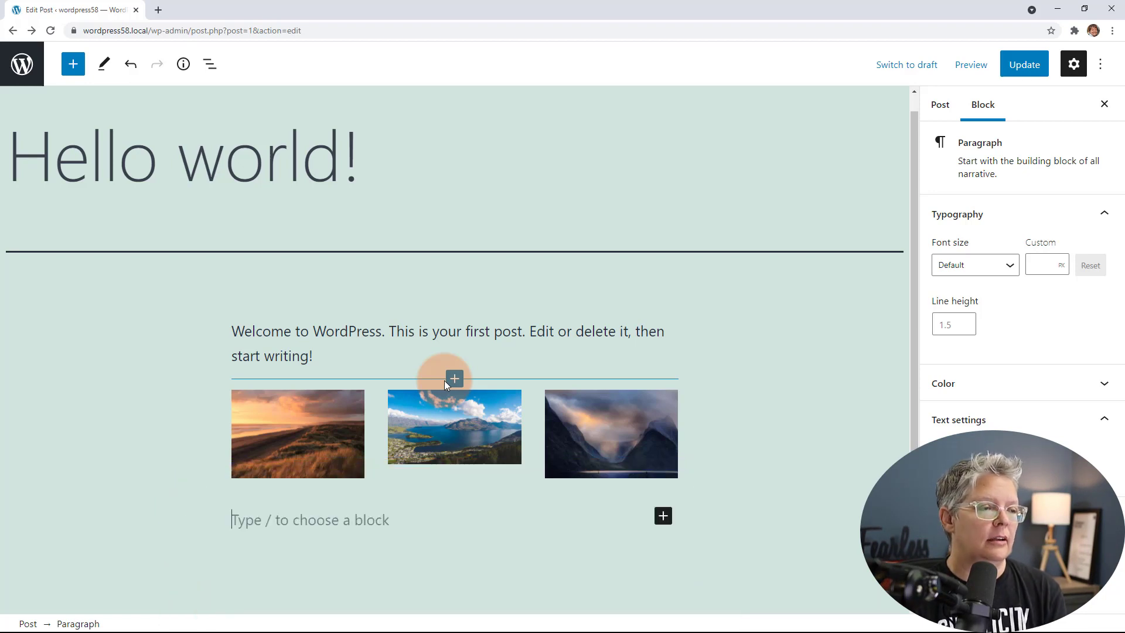
# - Select the first image, then climb through its Column to the whole three-image Columns block
pyautogui.click(348, 439)
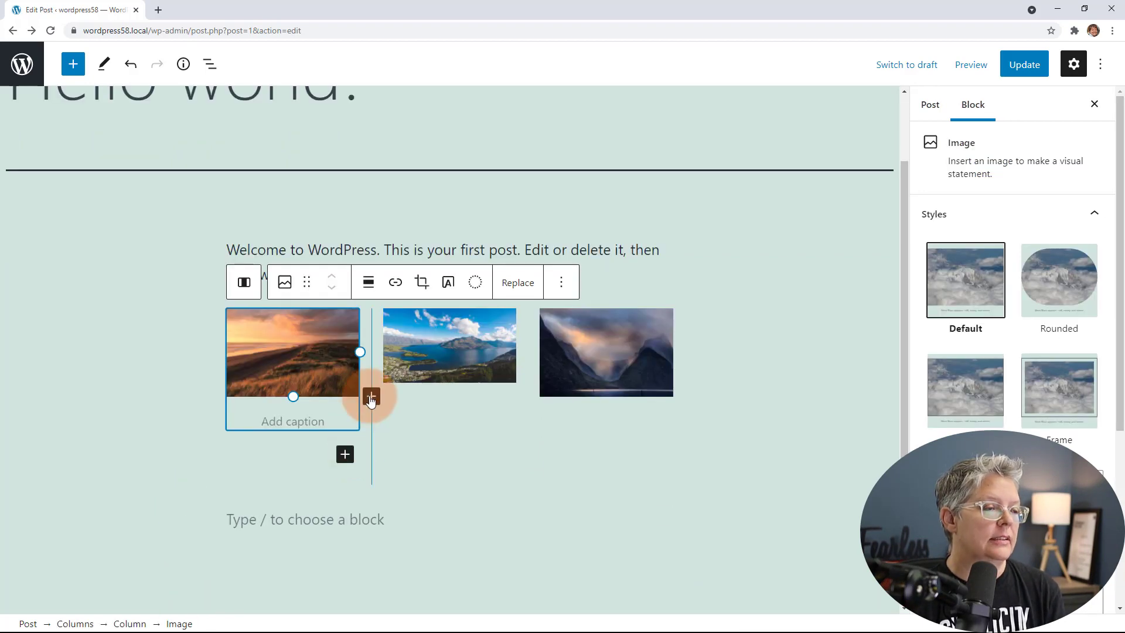
pyautogui.click(245, 286)
pyautogui.click(244, 285)
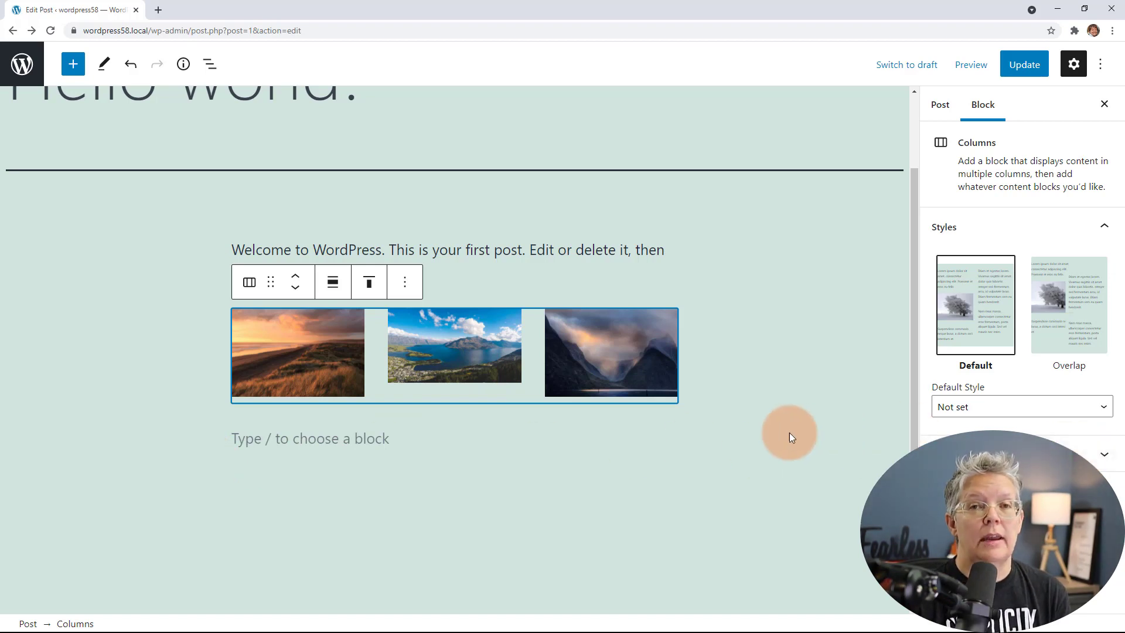
# - Navigate the columns and images in List View, ending on the whole Columns block
pyautogui.click(212, 70)
pyautogui.click(130, 245)
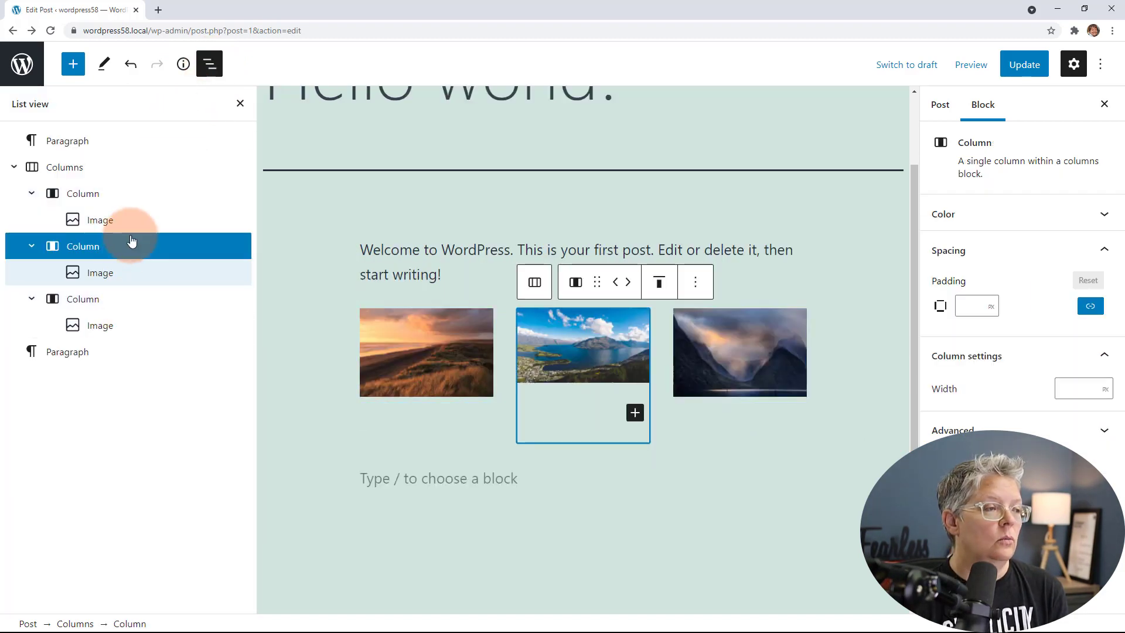
pyautogui.click(131, 271)
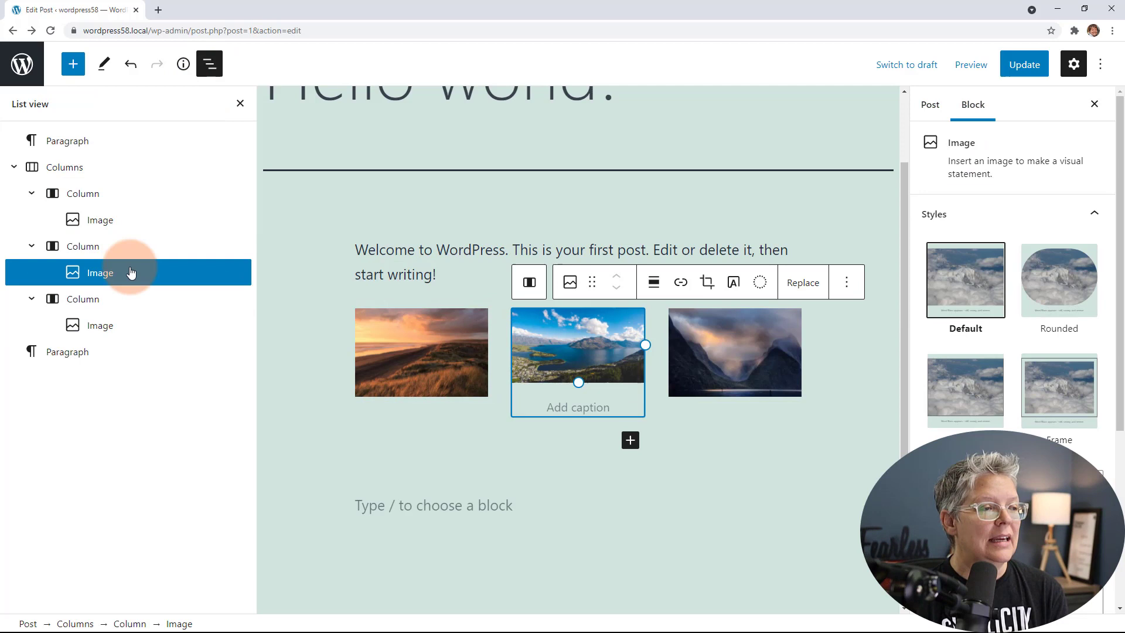
pyautogui.click(131, 245)
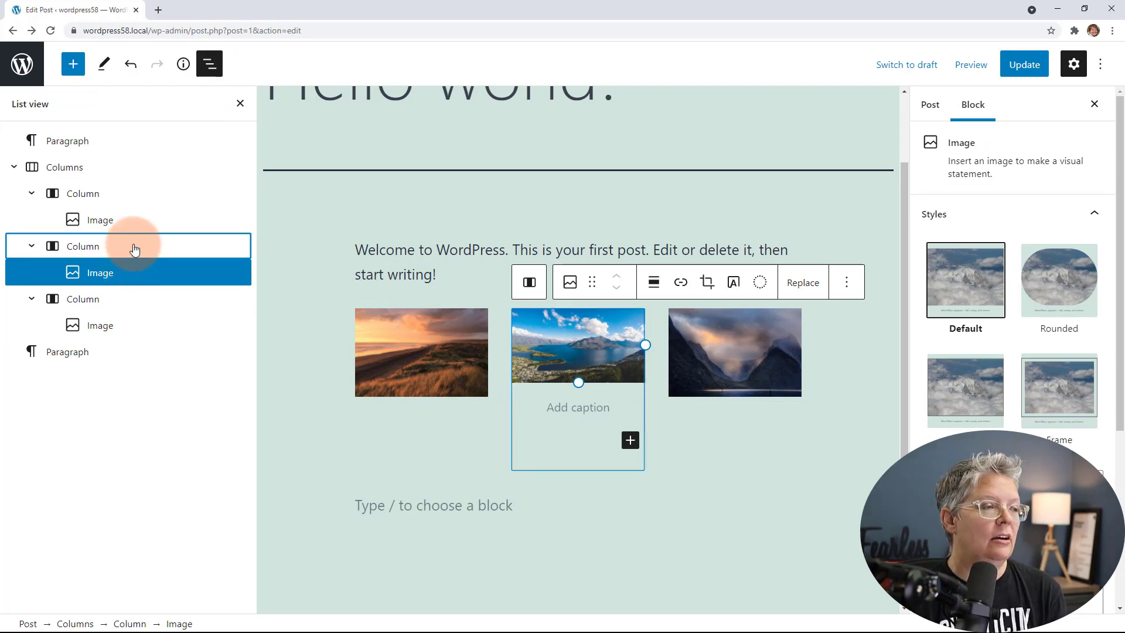
pyautogui.click(139, 218)
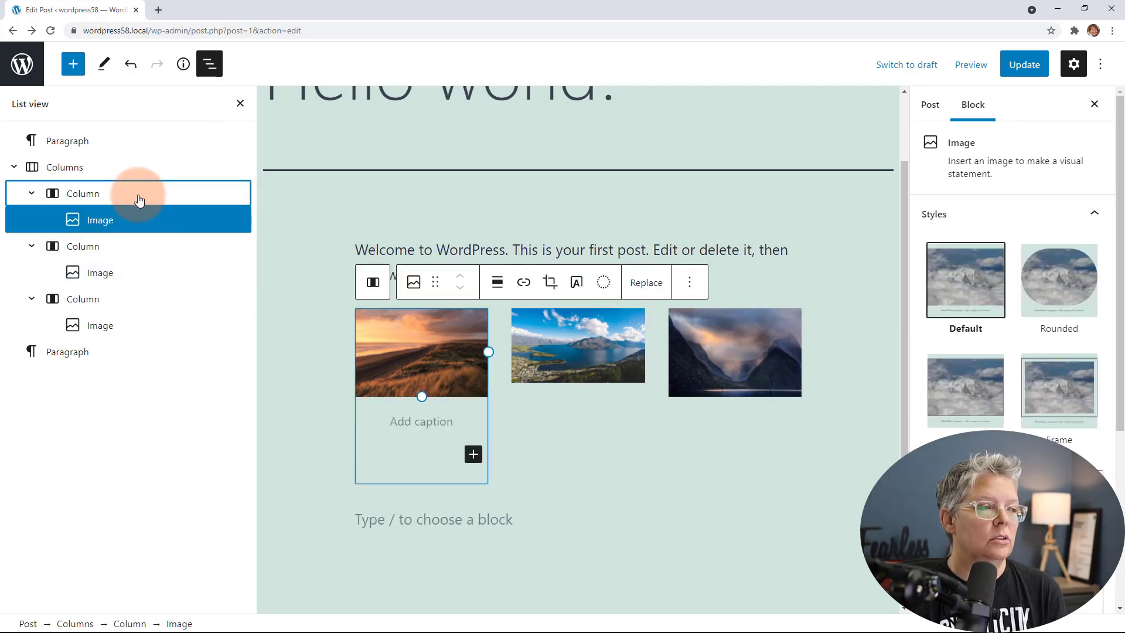
pyautogui.click(139, 193)
pyautogui.click(139, 168)
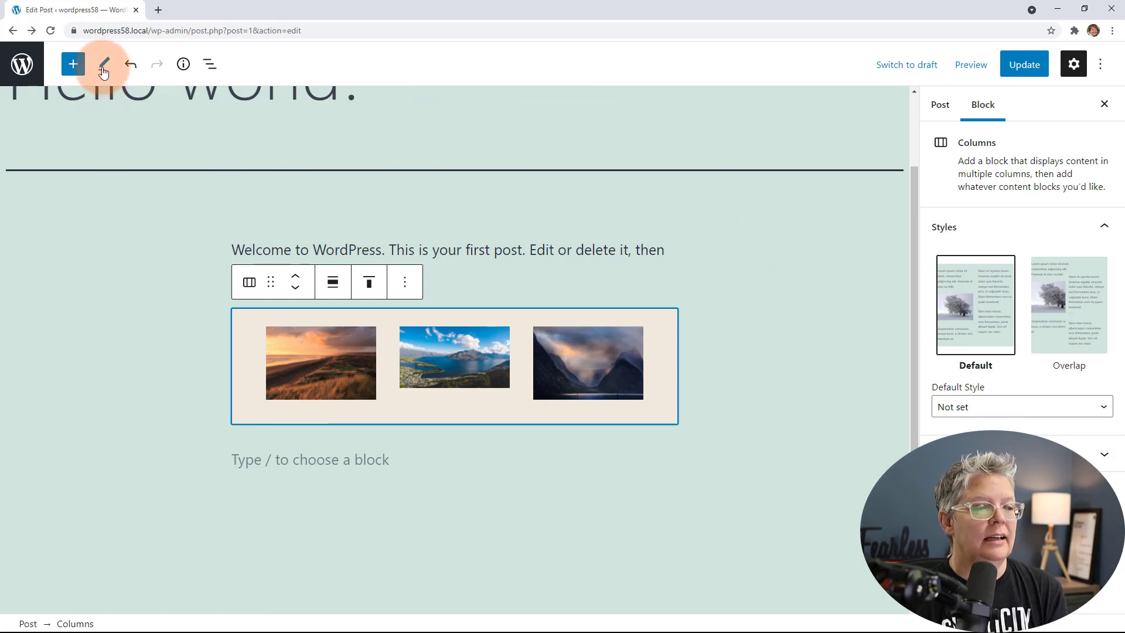
# - Switch Tools to Select mode and drag the Columns block, dropping it back in place
pyautogui.click(104, 65)
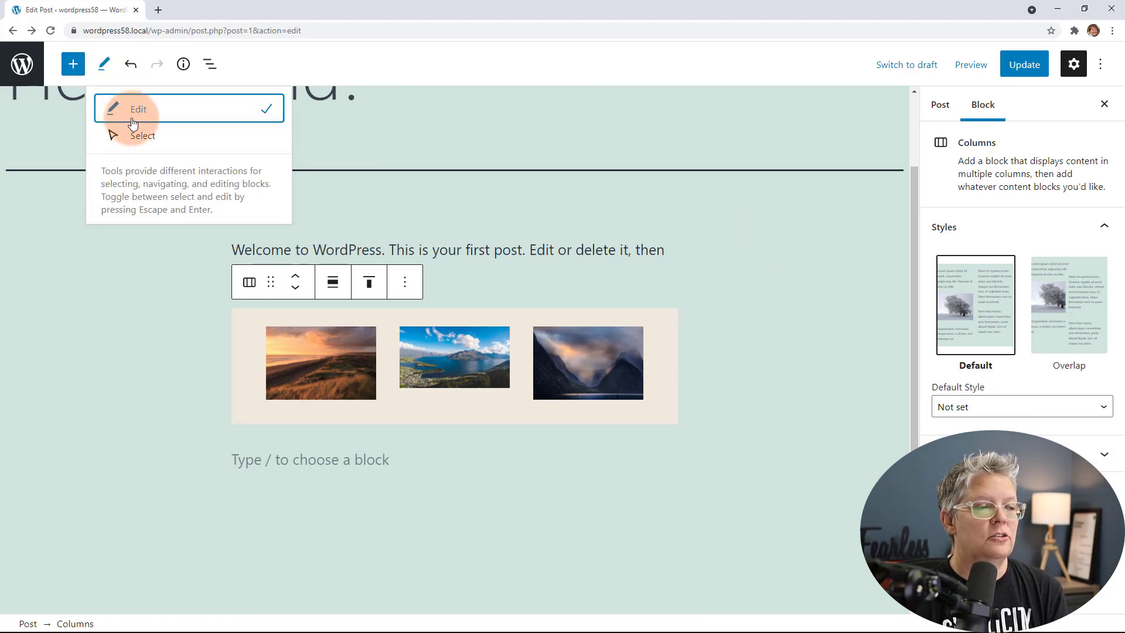
pyautogui.click(141, 135)
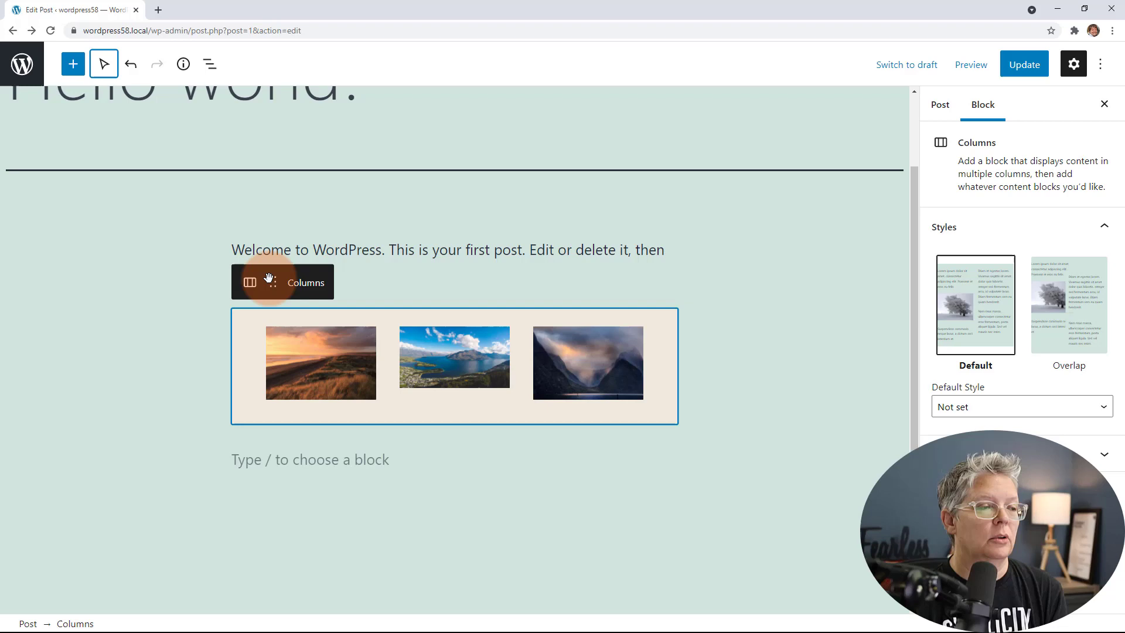
pyautogui.moveTo(269, 278); pyautogui.dragTo(275, 340)
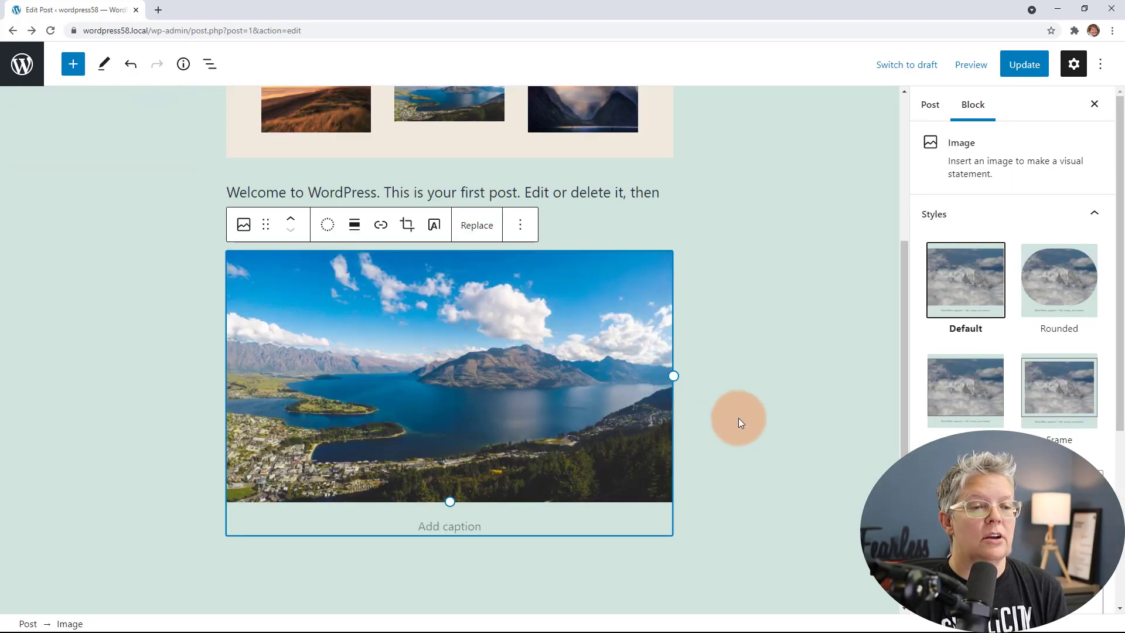
# - Try duotone presets on the lake photo: blue and red, then black and blue
pyautogui.click(738, 417)
pyautogui.click(582, 410)
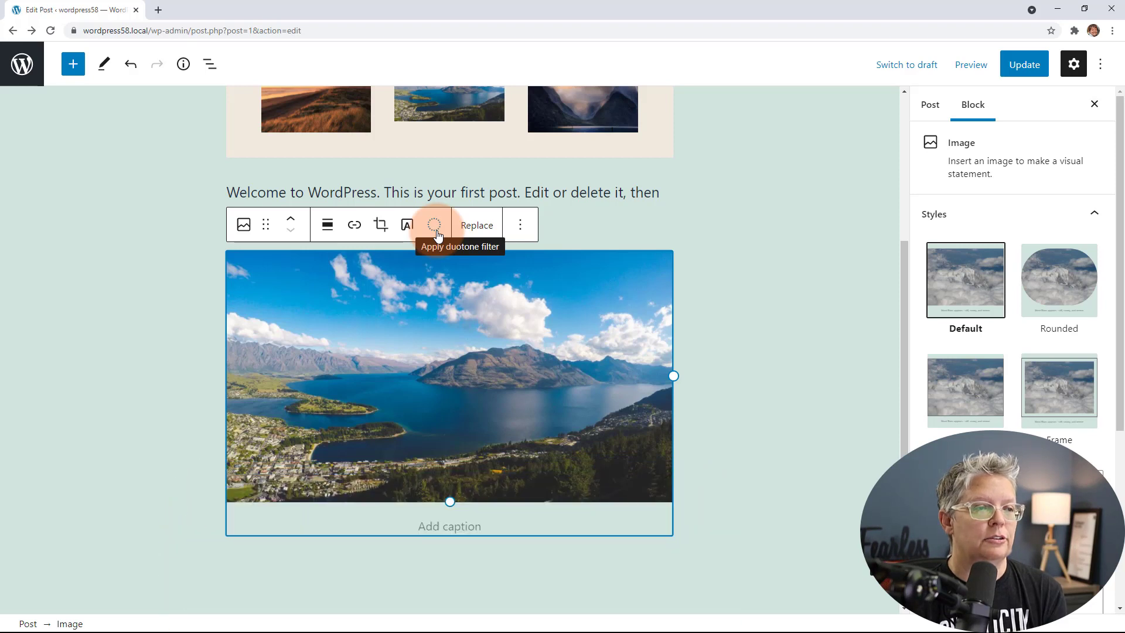
pyautogui.click(434, 224)
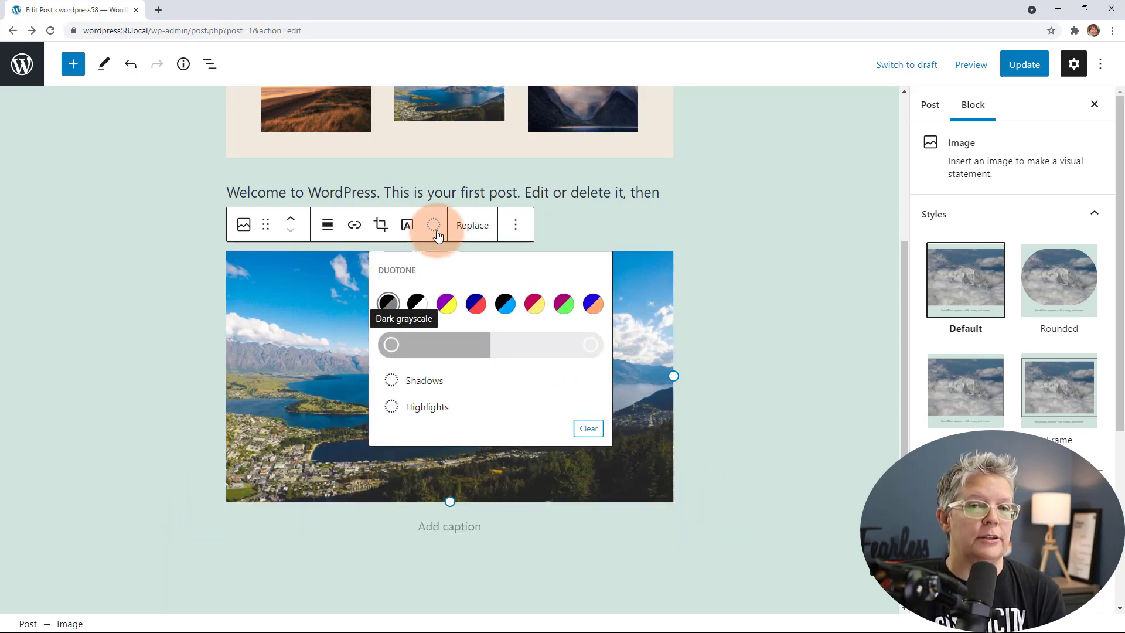
pyautogui.click(391, 291)
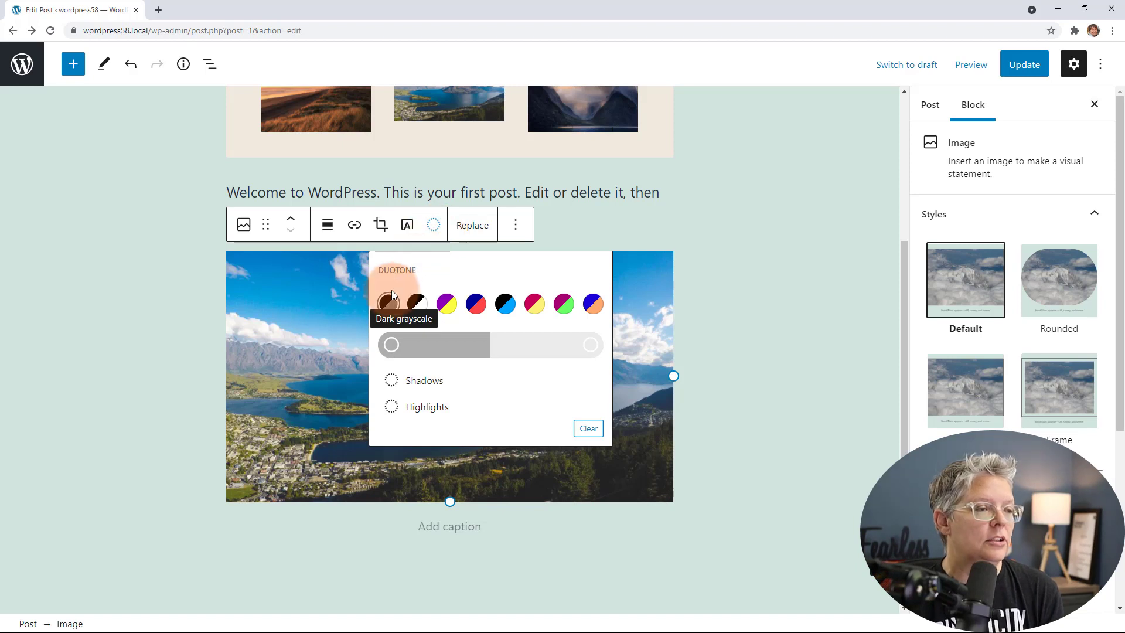
pyautogui.click(480, 305)
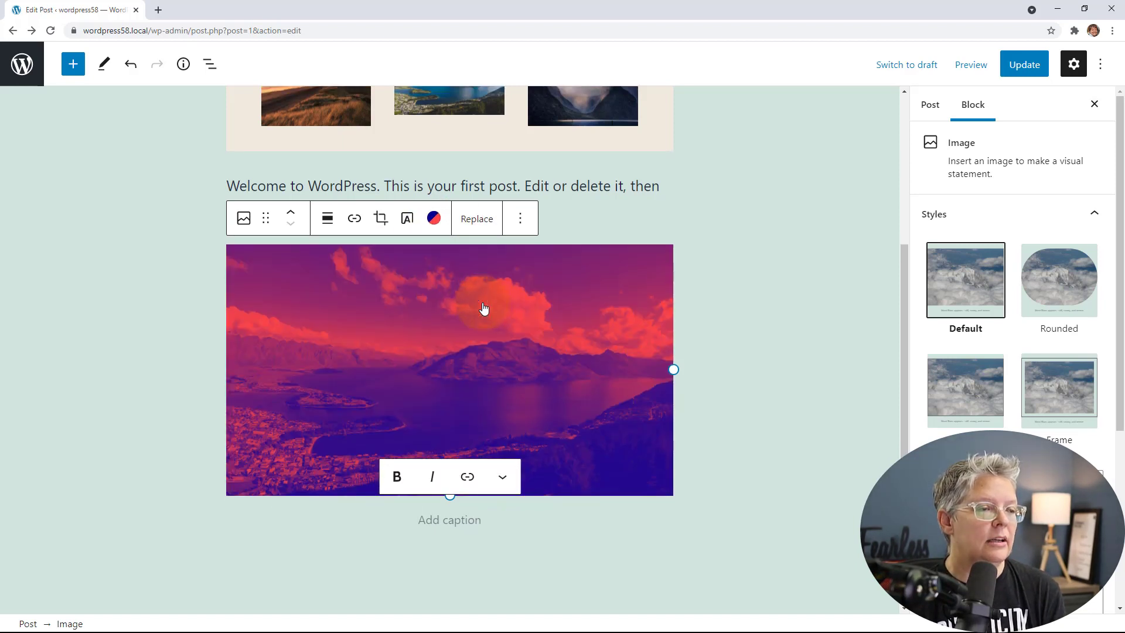
pyautogui.click(434, 218)
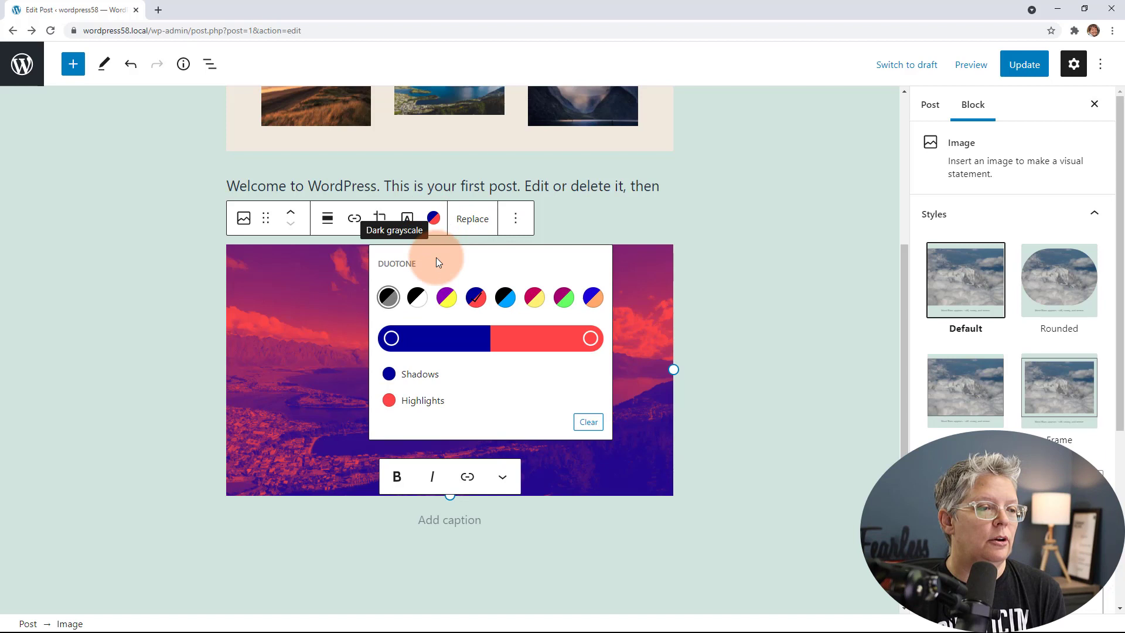
pyautogui.click(465, 356)
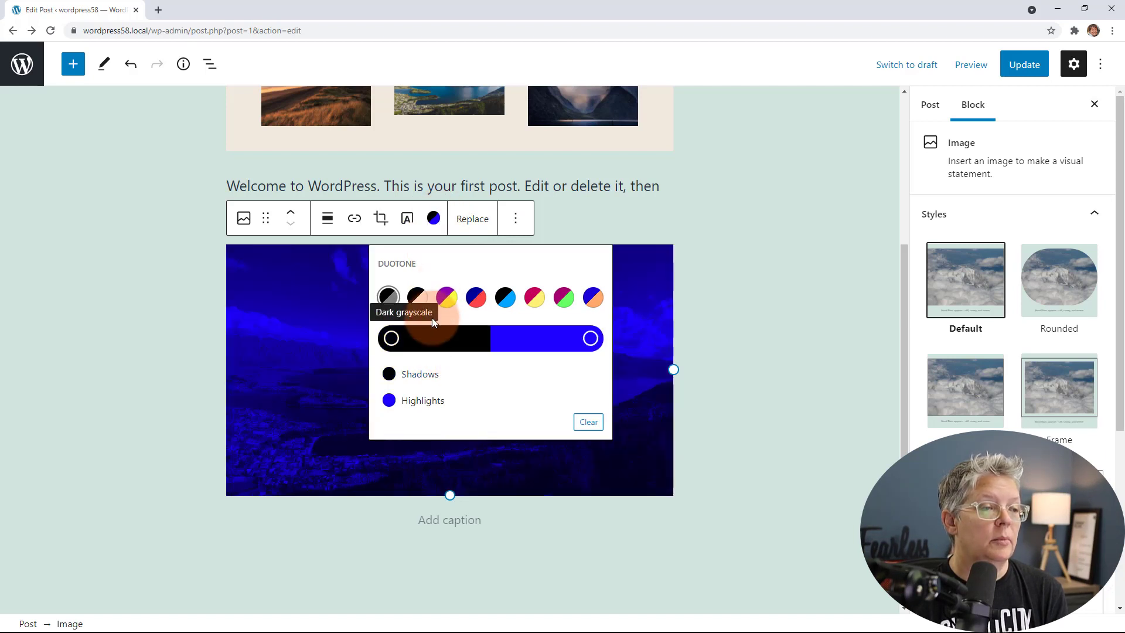
# - Set a custom duotone with green shadows and purple highlights, then clear the filter
pyautogui.click(391, 338)
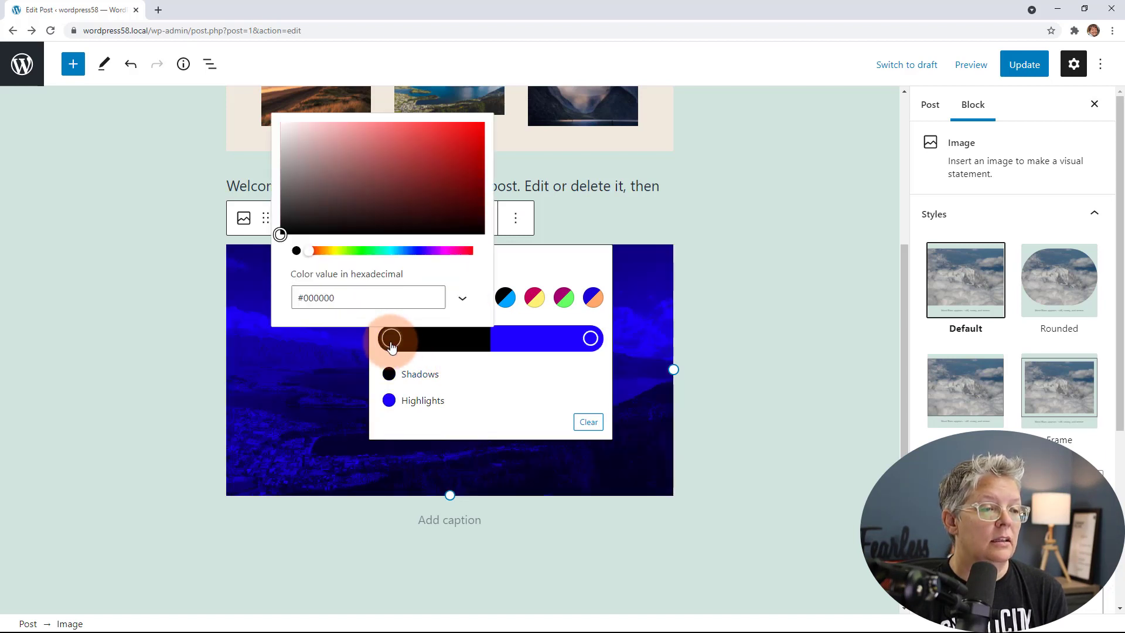
pyautogui.click(369, 251)
pyautogui.click(387, 165)
pyautogui.click(466, 331)
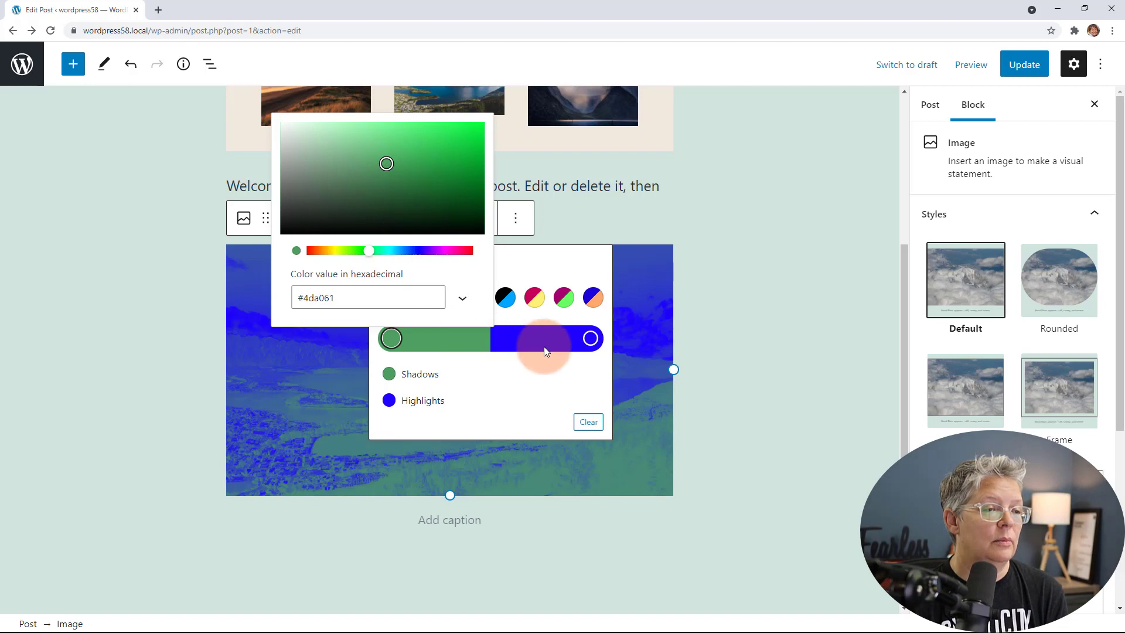
pyautogui.click(590, 338)
pyautogui.click(369, 156)
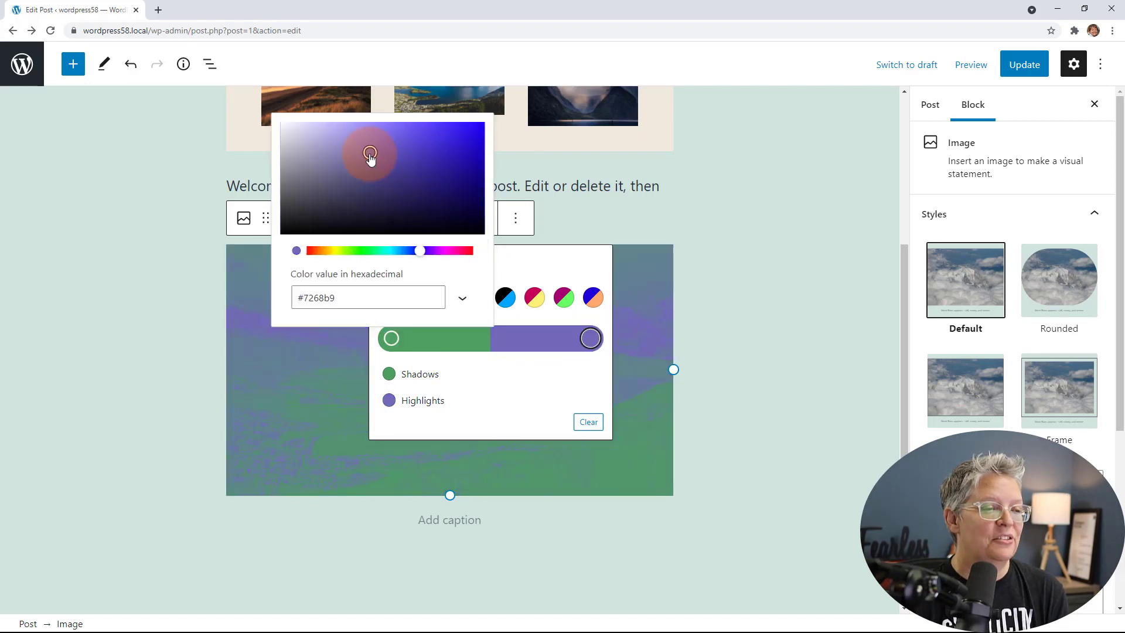
pyautogui.click(494, 374)
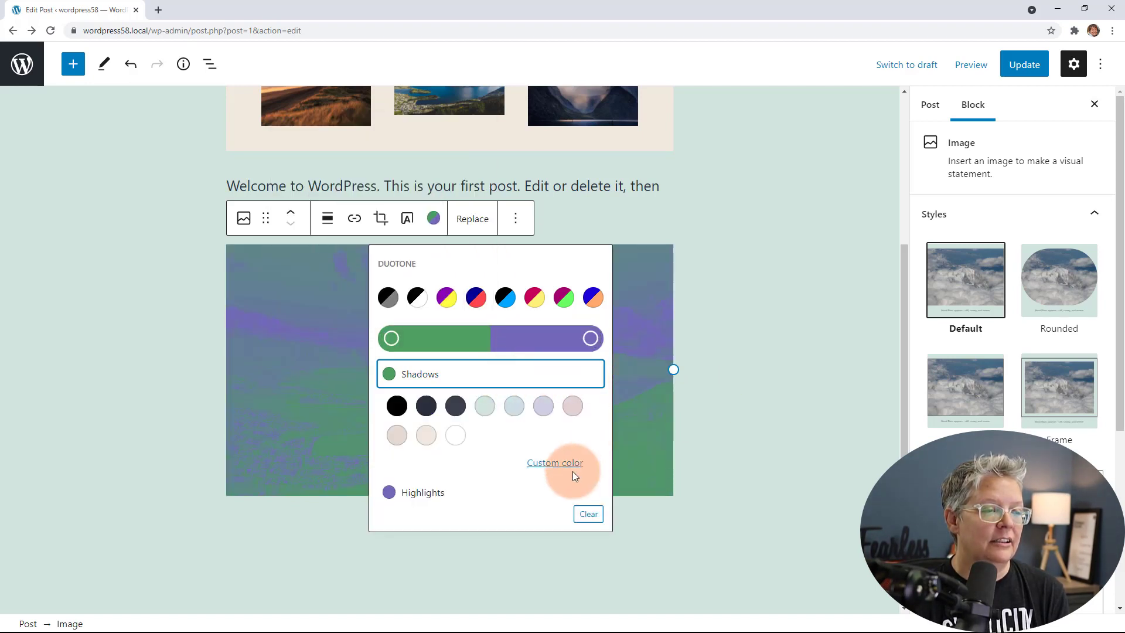
pyautogui.click(586, 514)
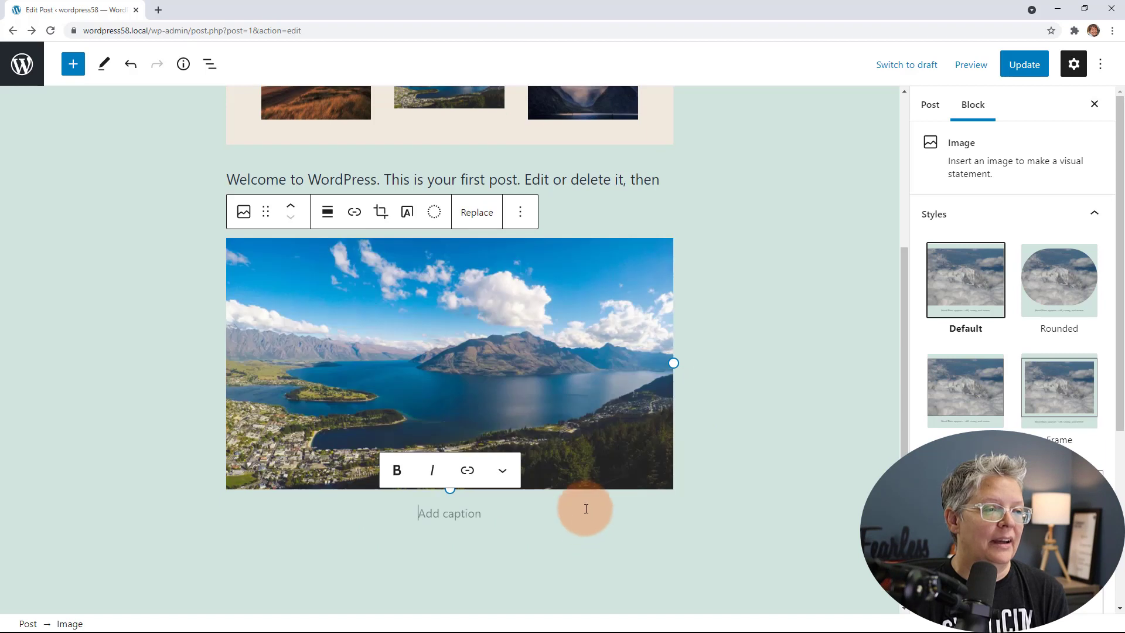
# - Preview the blue and red duotone again, then settle on Dark grayscale
pyautogui.click(478, 375)
pyautogui.click(433, 211)
pyautogui.click(476, 291)
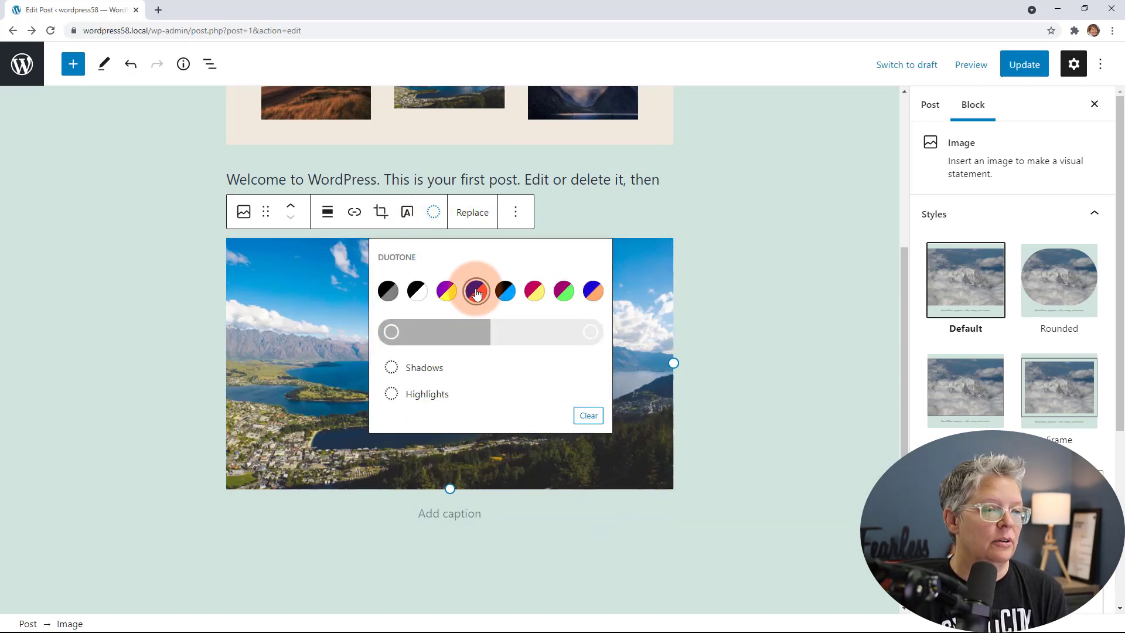
pyautogui.click(509, 318)
pyautogui.click(434, 205)
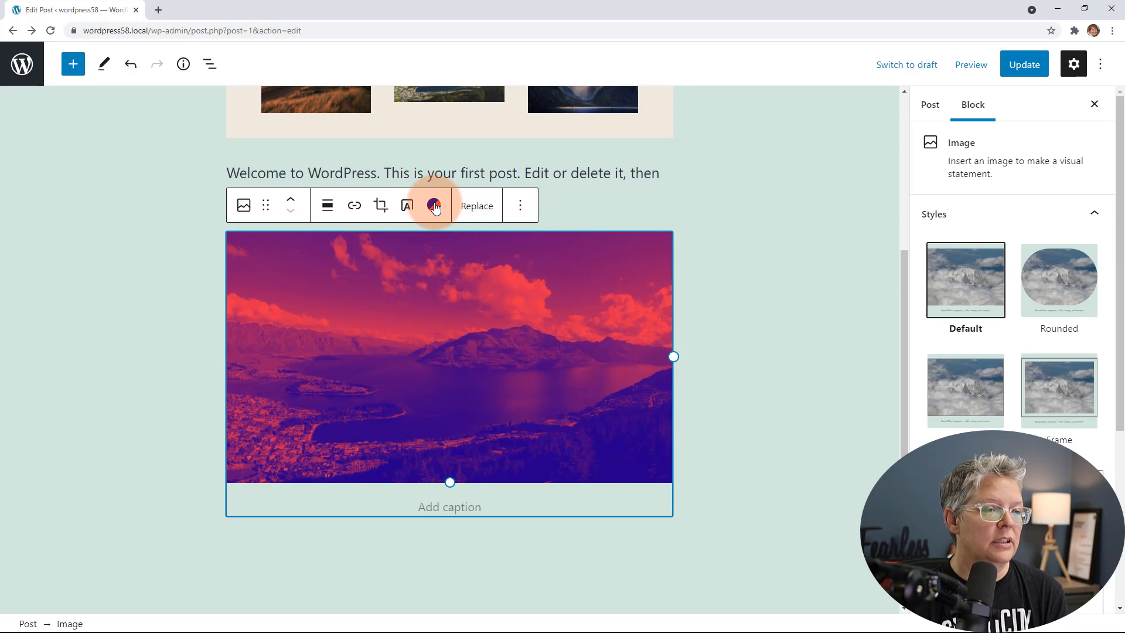
pyautogui.click(434, 205)
pyautogui.click(388, 284)
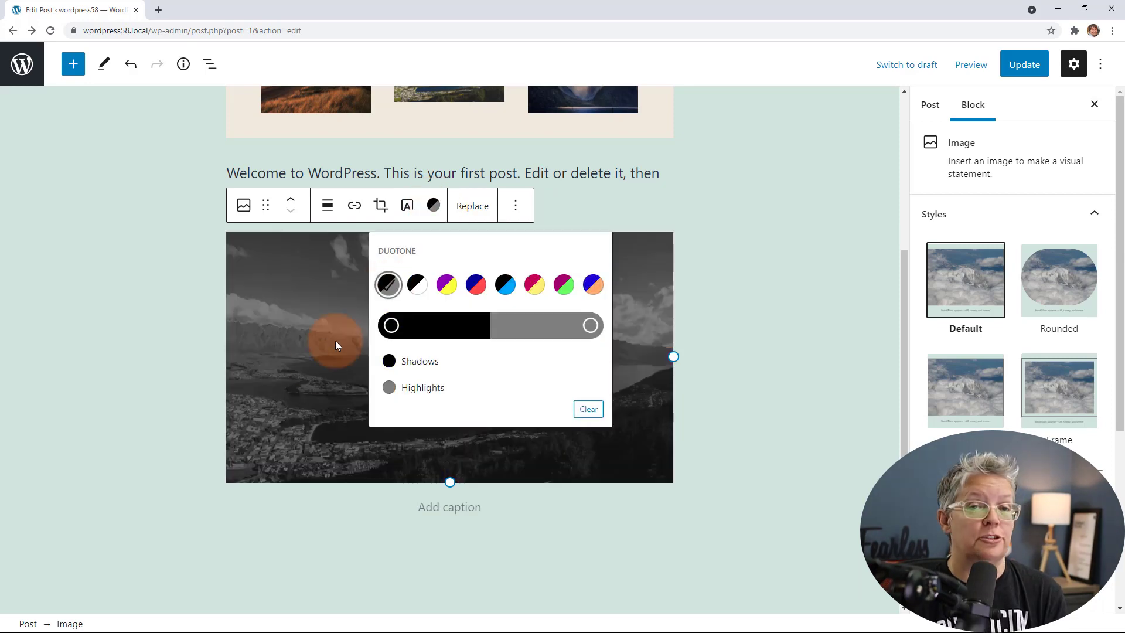
pyautogui.click(315, 375)
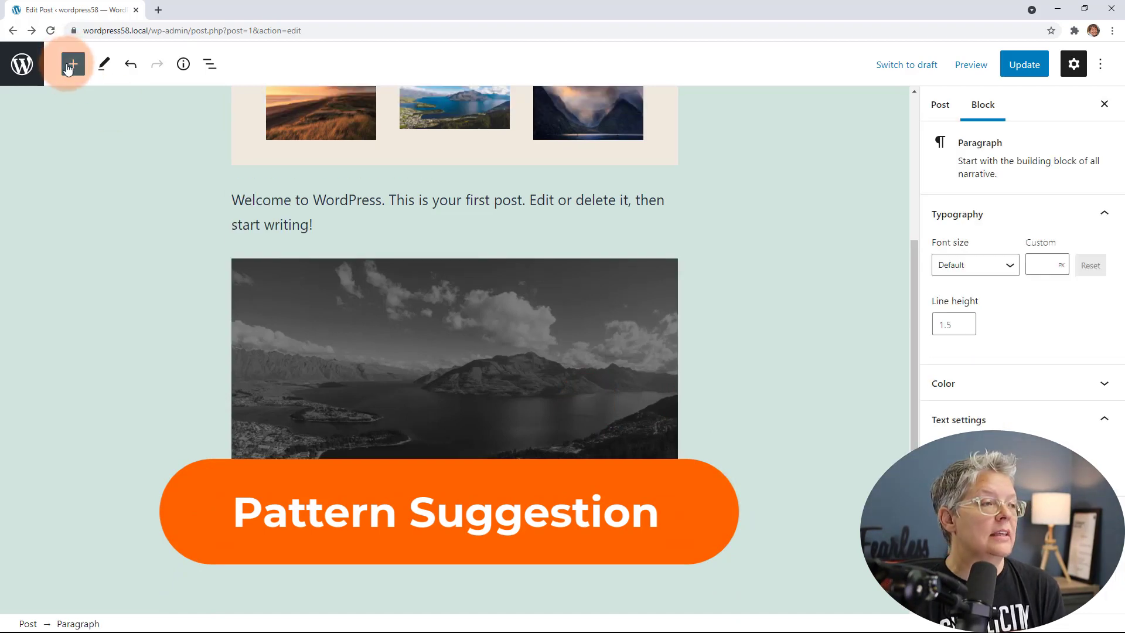
# - Search the inserter for 'butto' and add the 'Media and text in a full height container' pattern
pyautogui.click(73, 64)
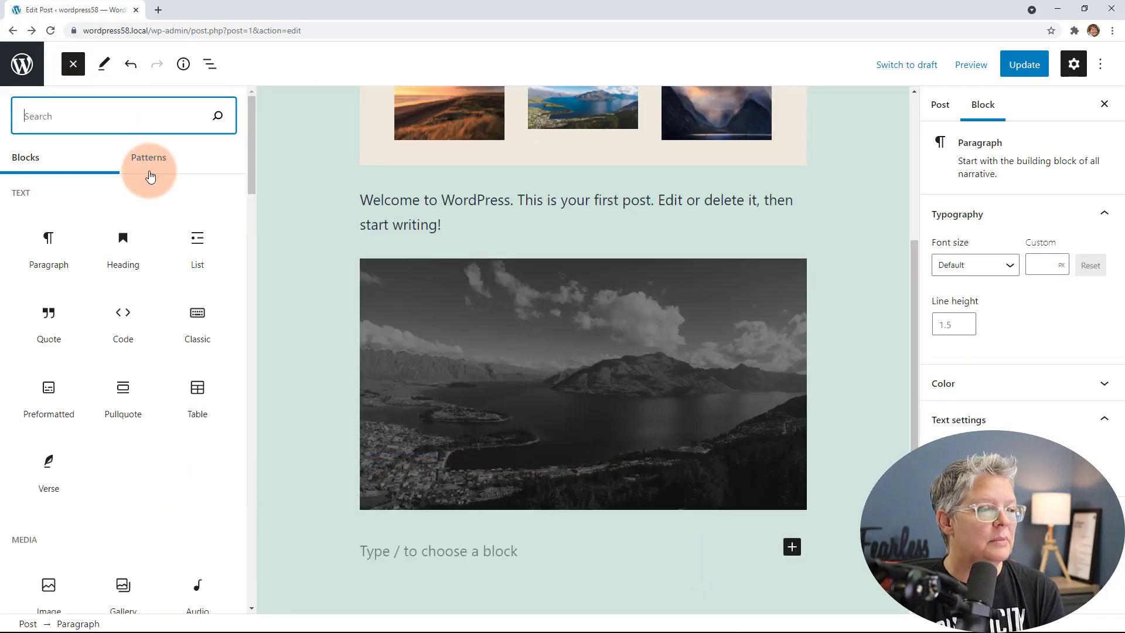
pyautogui.write('button')
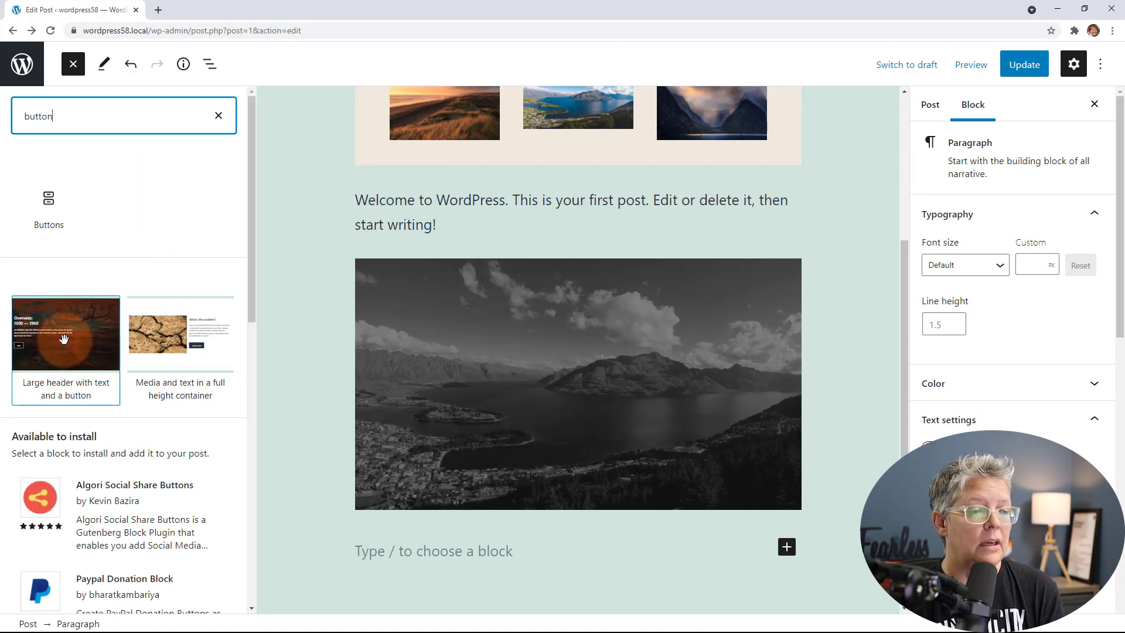
pyautogui.click(165, 344)
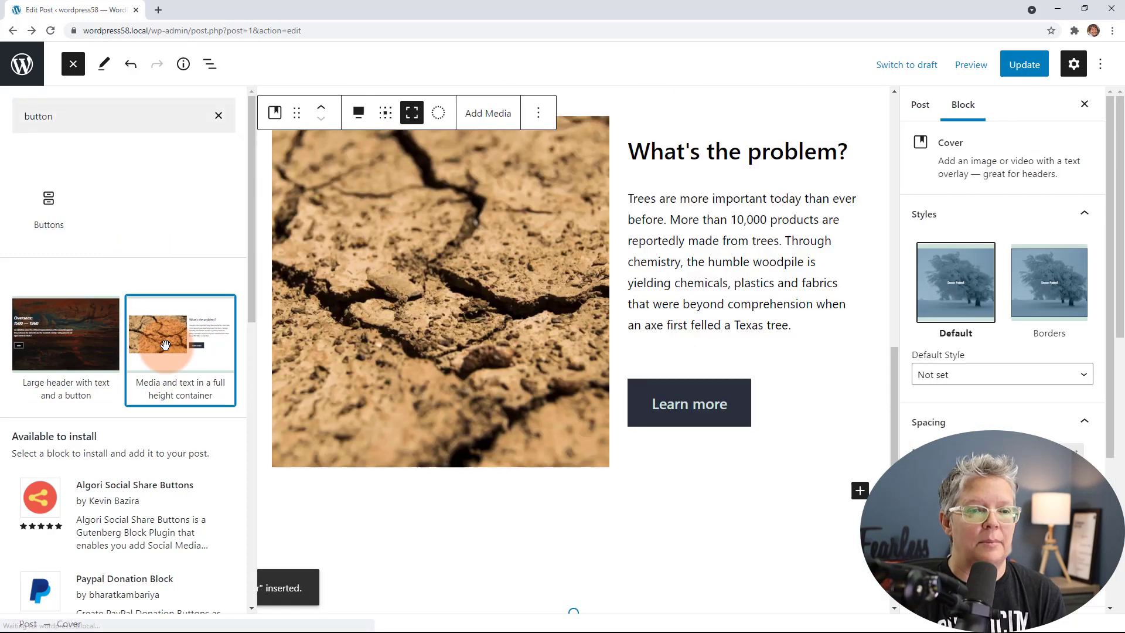
pyautogui.scroll(3, 569, 344)
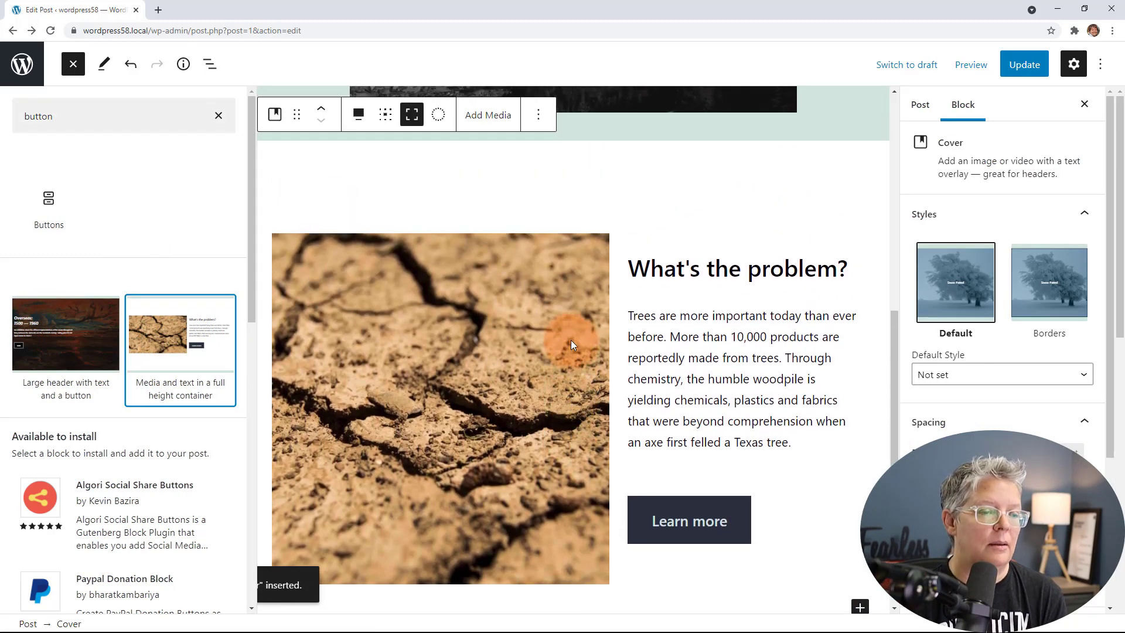
pyautogui.click(561, 350)
pyautogui.click(700, 299)
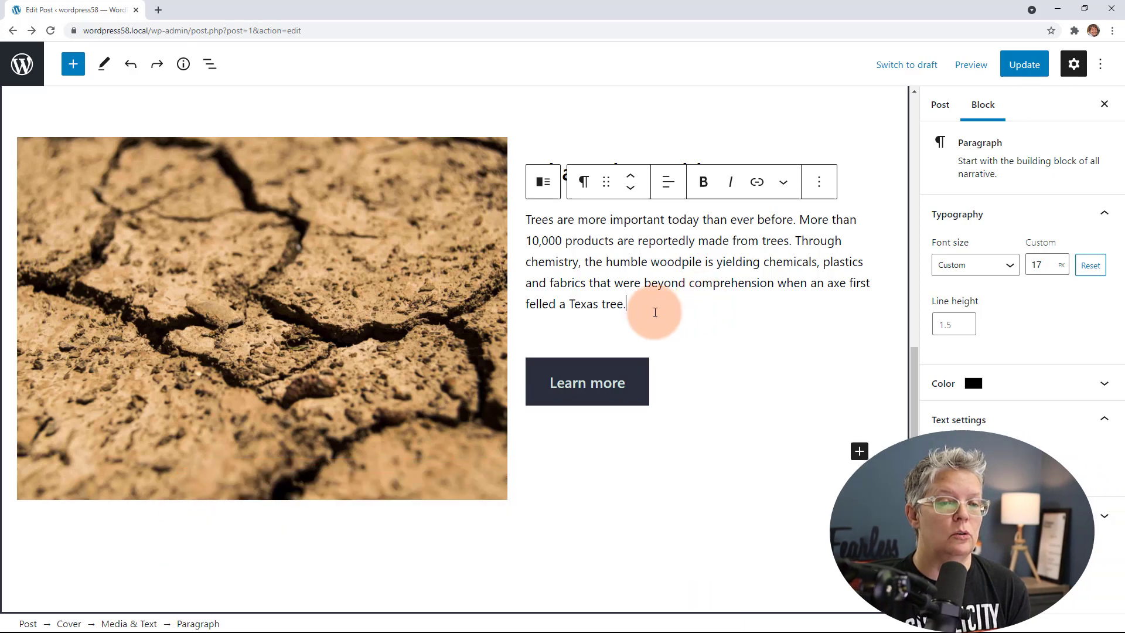
# - Select the paragraph text about trees and view its colour options
pyautogui.moveTo(655, 314); pyautogui.dragTo(527, 221)
pyautogui.click(1017, 381)
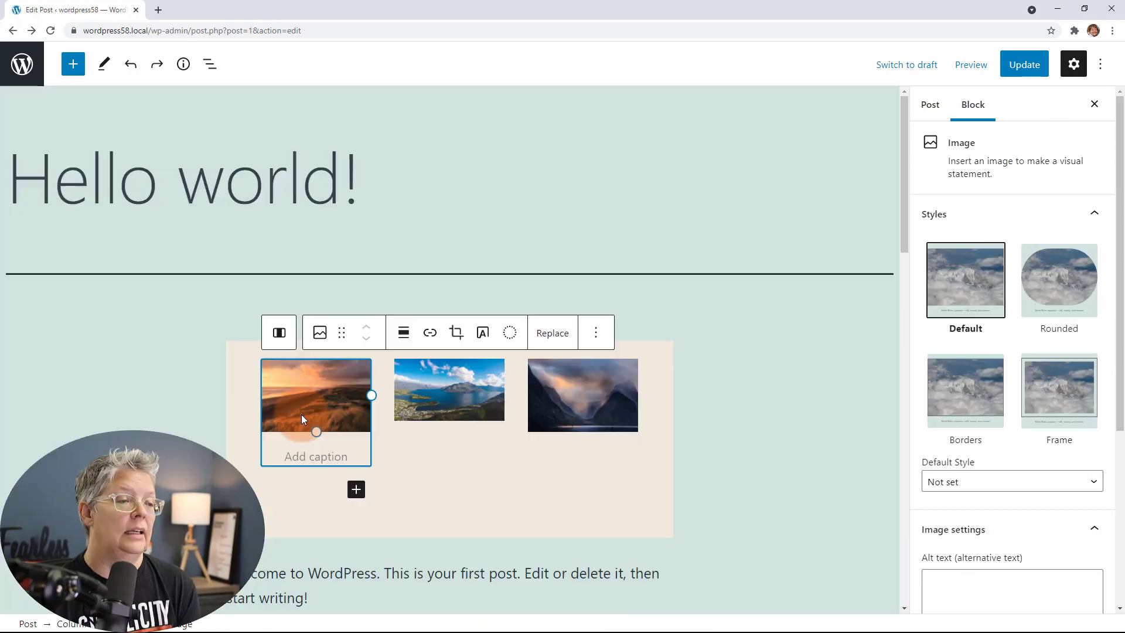
pyautogui.scroll(-5, 996, 377)
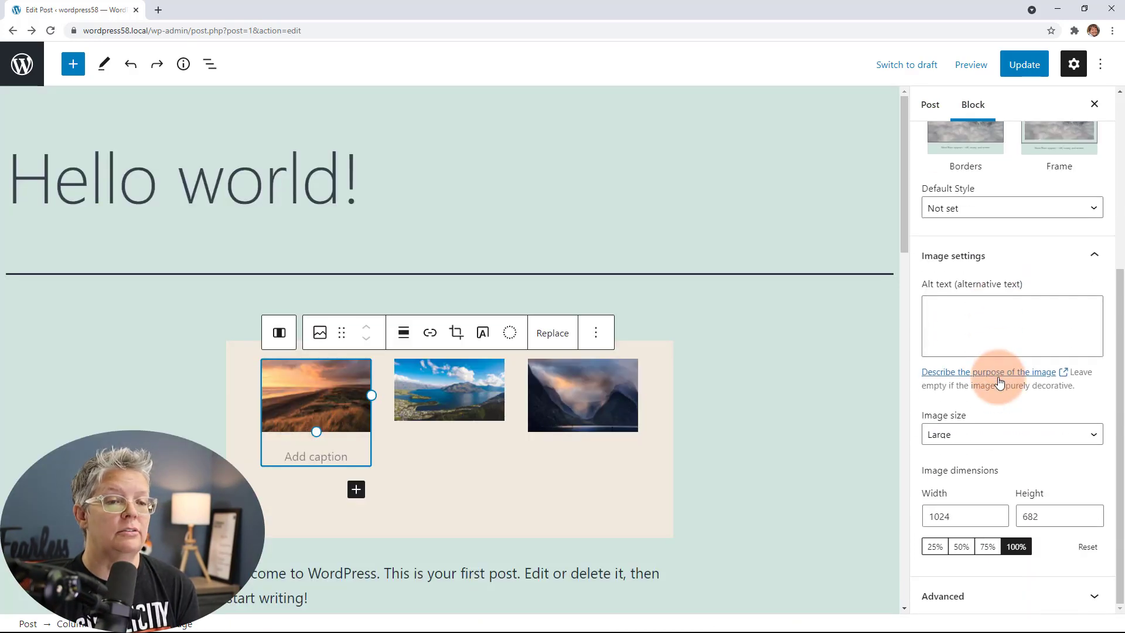
# - Set padding 5 on the first photo's Column, then unlink sides to check each value
pyautogui.click(279, 333)
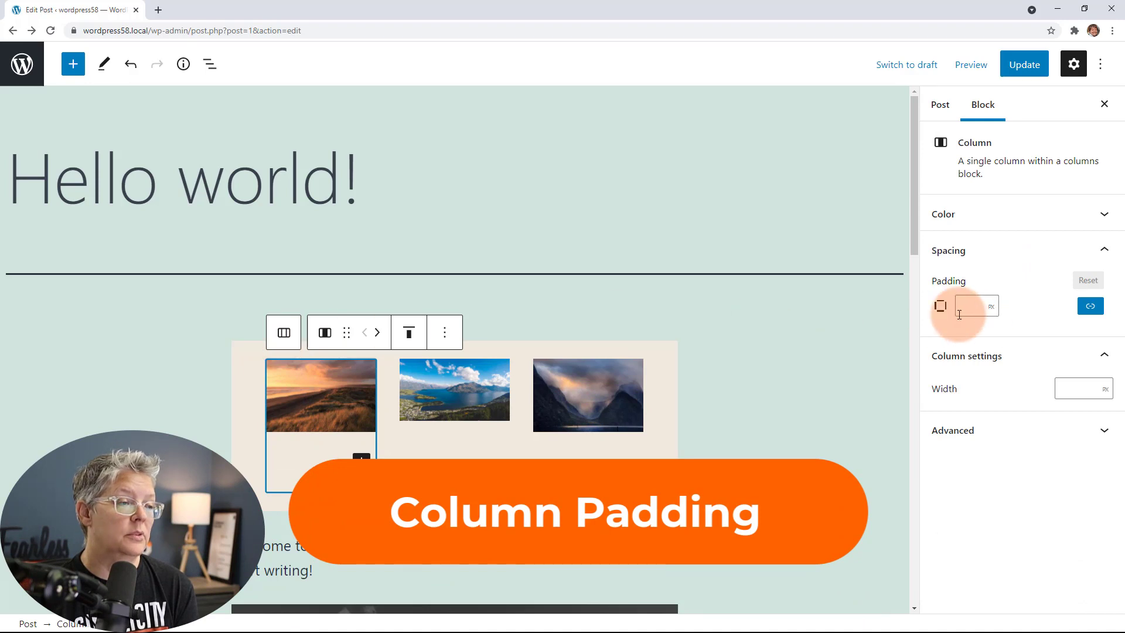
pyautogui.click(975, 306)
pyautogui.click(1090, 306)
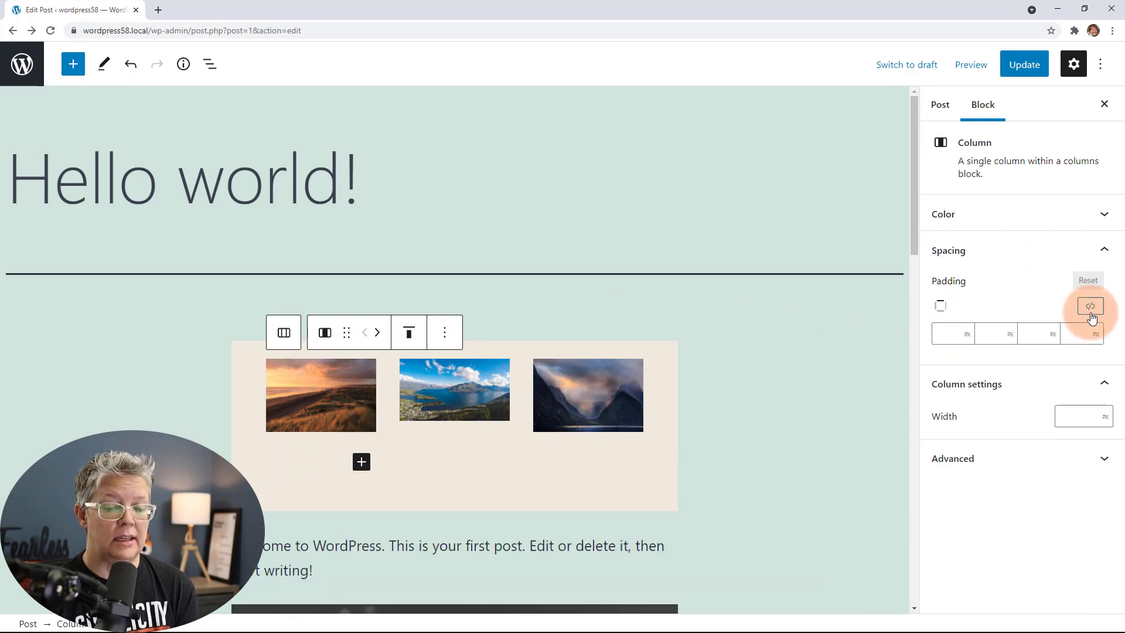
pyautogui.click(1090, 306)
pyautogui.click(968, 312)
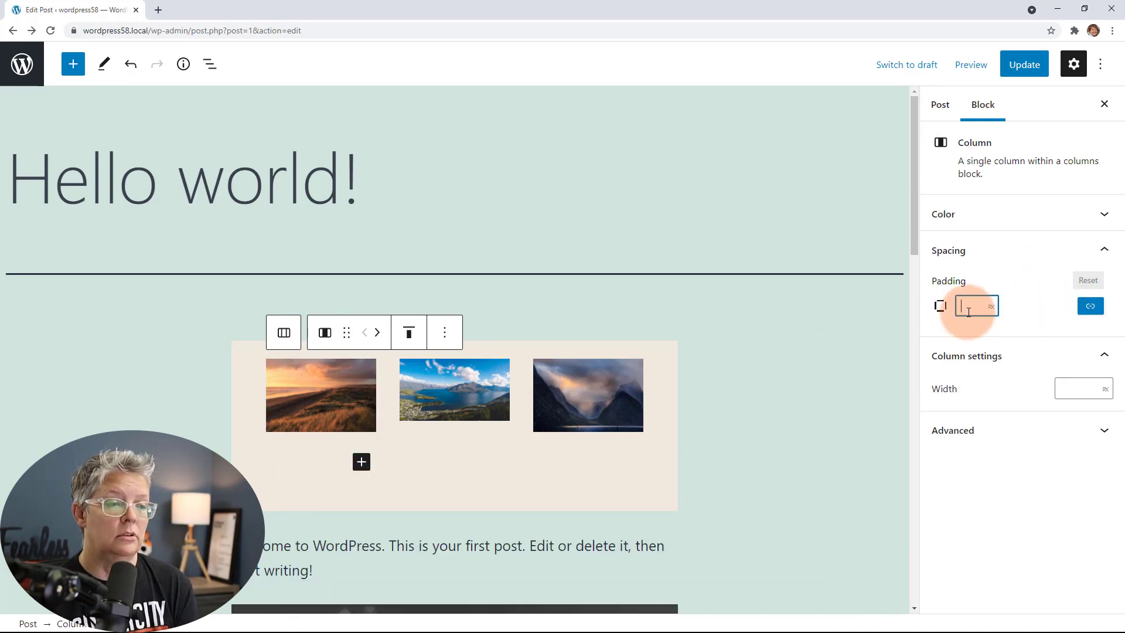
pyautogui.write('5')
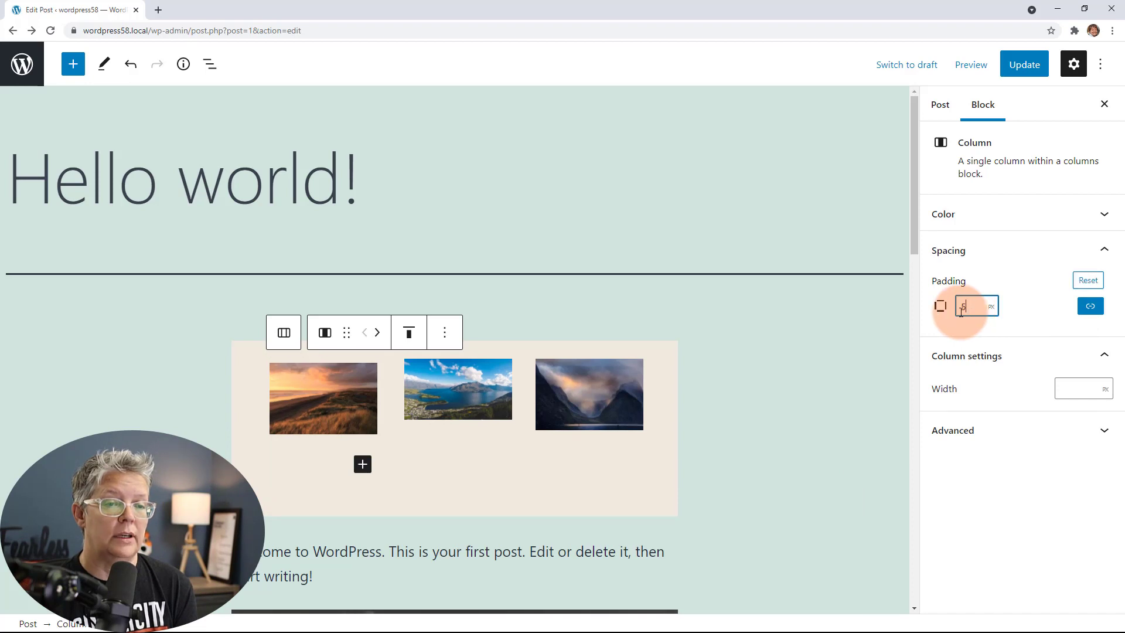
pyautogui.click(1090, 306)
pyautogui.click(986, 335)
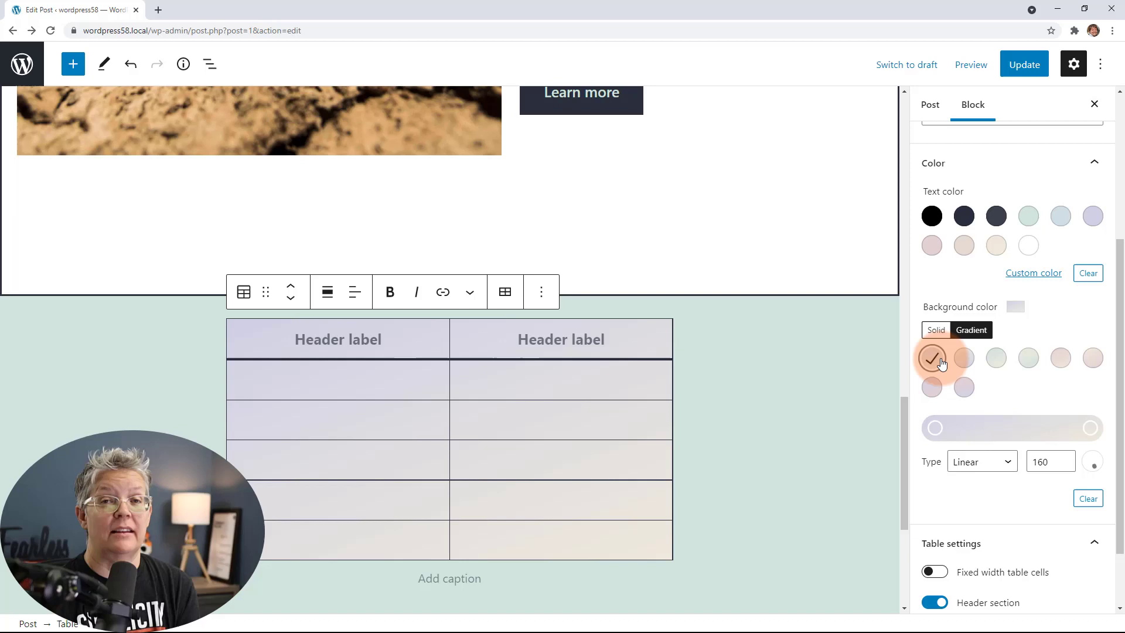
# - Give the table the lavender-to-peach gradient background and switch its style to Stripes
pyautogui.click(961, 387)
pyautogui.click(934, 358)
pyautogui.scroll(3, 1035, 290)
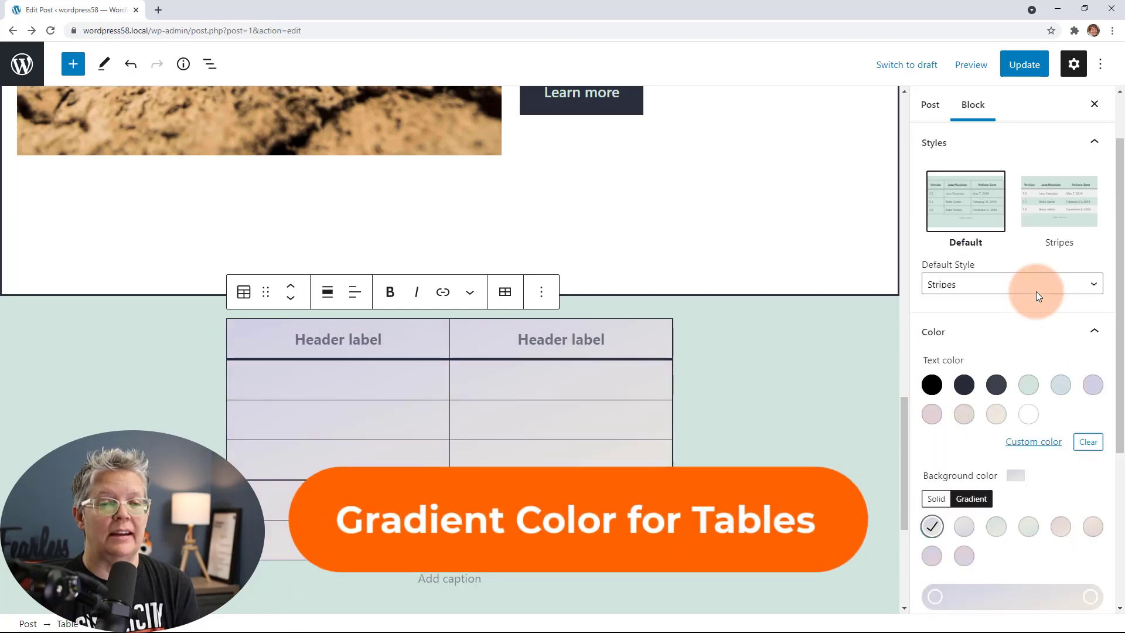
pyautogui.click(1036, 290)
pyautogui.click(1015, 333)
pyautogui.click(1059, 237)
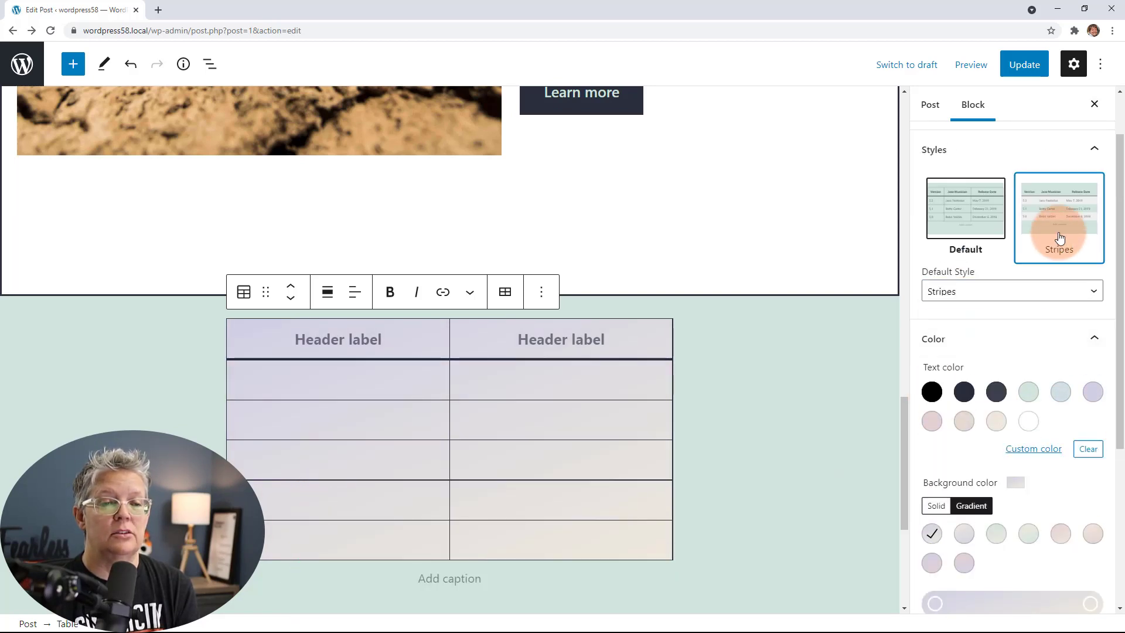